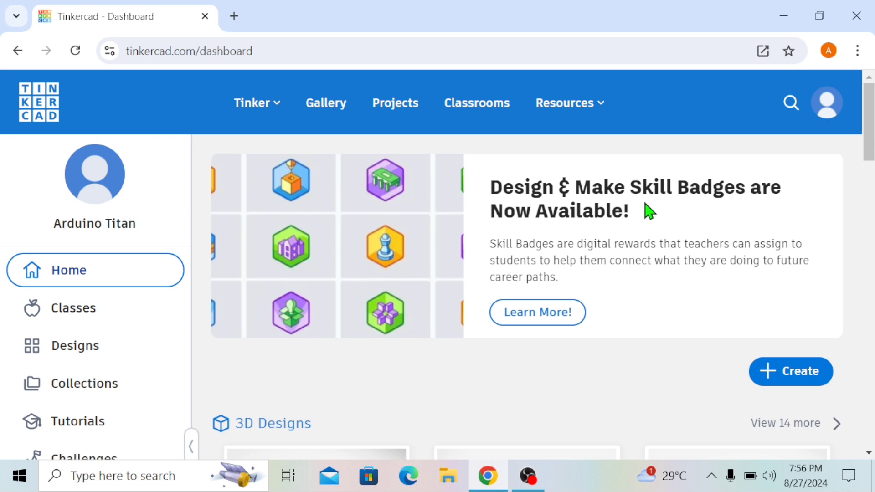
Create a new Circuits design from the dashboard.
click(810, 373)
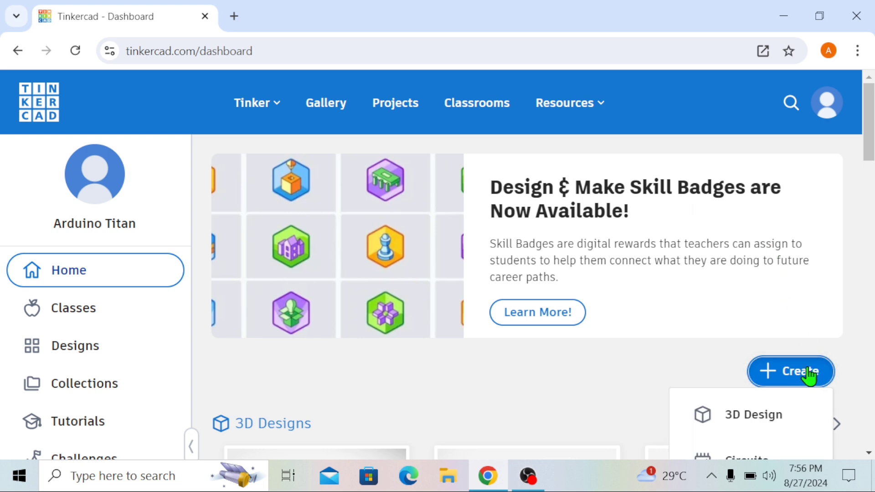
scroll(739, 440, down, 3)
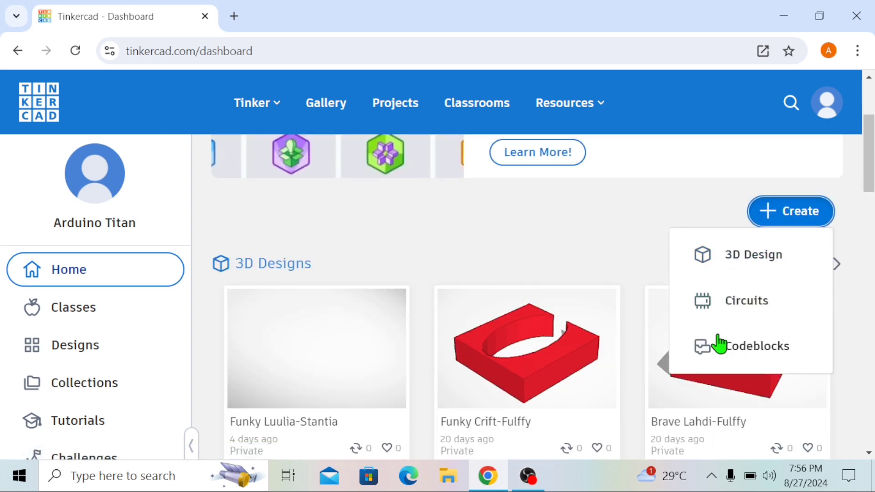
click(730, 306)
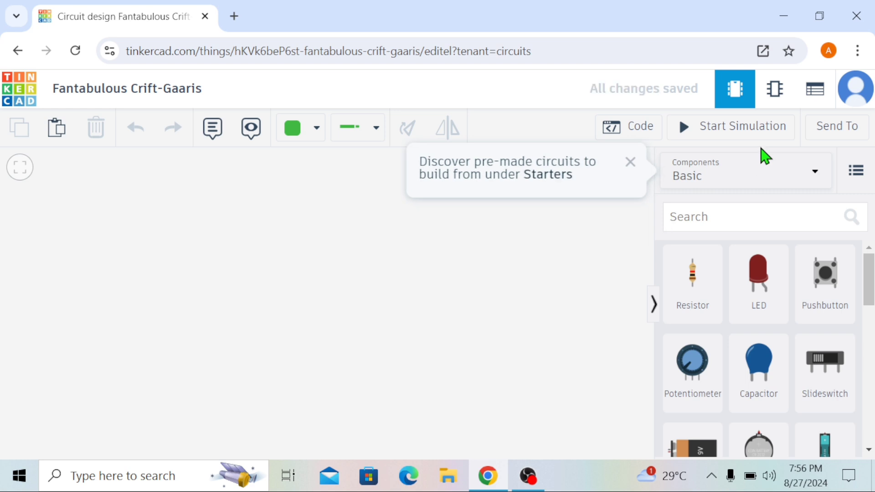
Show all components and place an Arduino Uno R3 from the Microcontrollers group on the canvas.
click(734, 182)
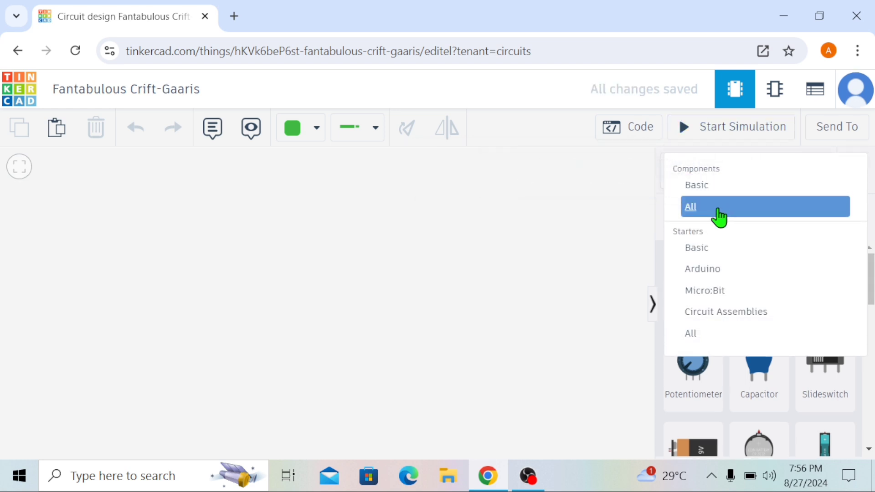
click(721, 208)
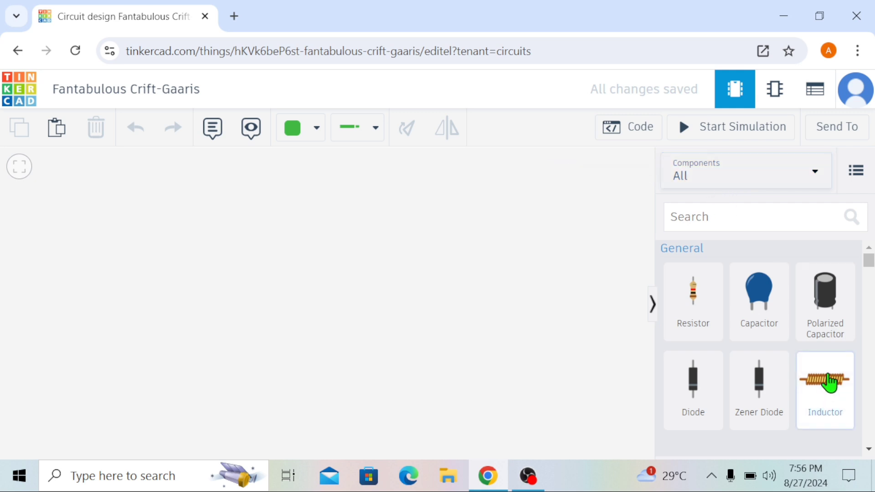
scroll(774, 285, down, 20)
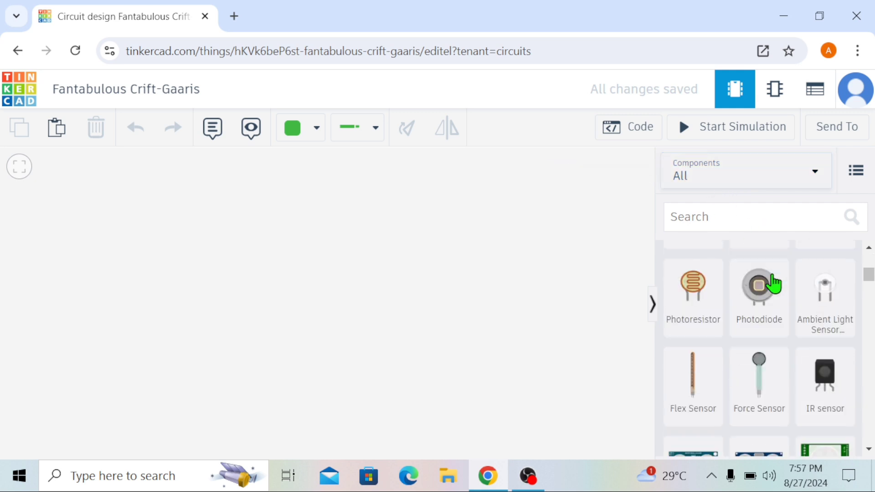
scroll(774, 285, up, 10)
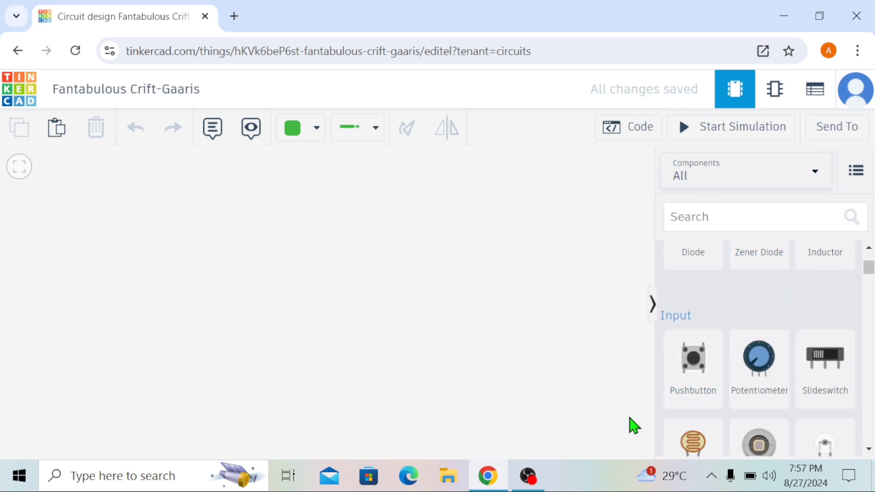
scroll(777, 301, down, 5)
scroll(776, 301, down, 15)
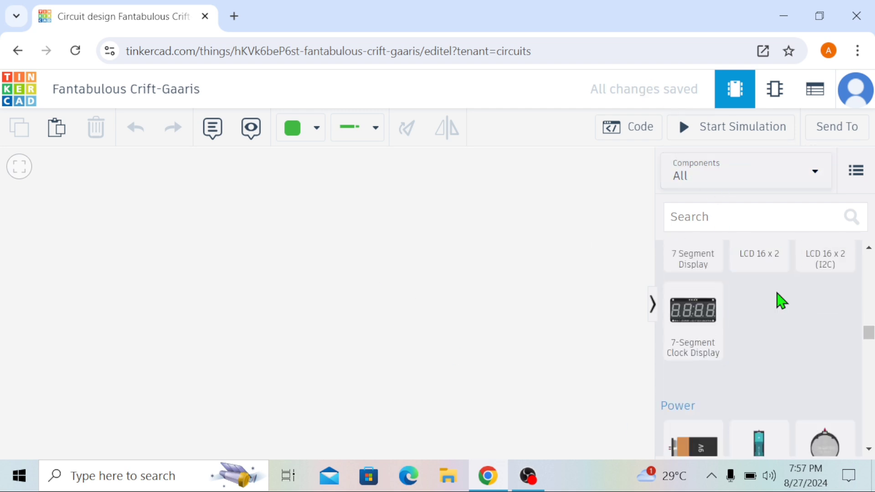
scroll(792, 279, down, 6)
scroll(793, 279, up, 3)
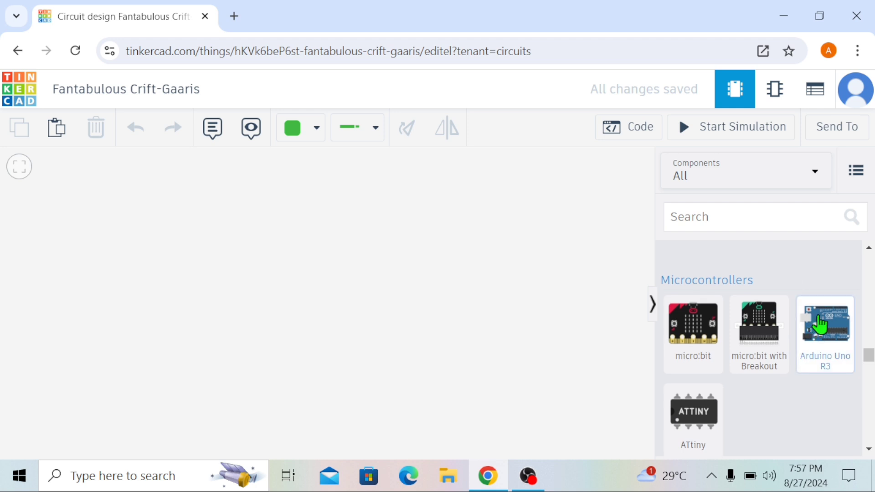
click(830, 324)
click(283, 307)
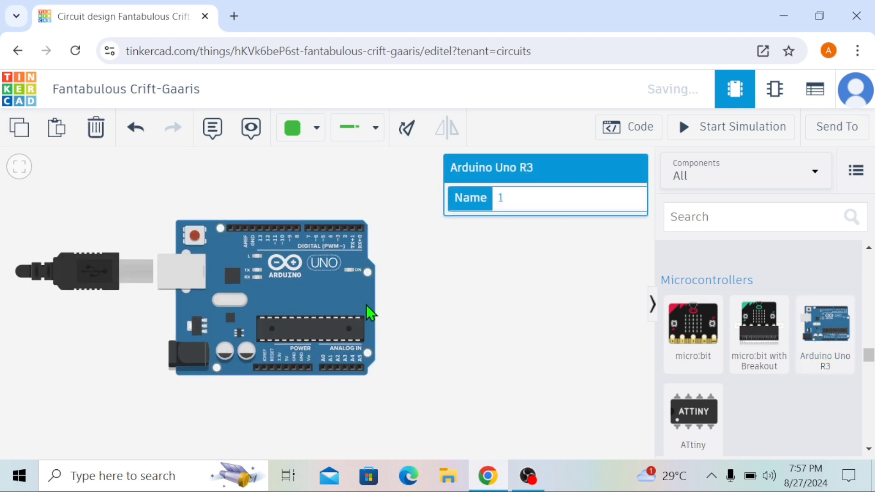
Rotate the Arduino board upright with its USB port facing up and shift it toward the canvas's left edge.
scroll(361, 302, up, 2)
drag(399, 278, 443, 299)
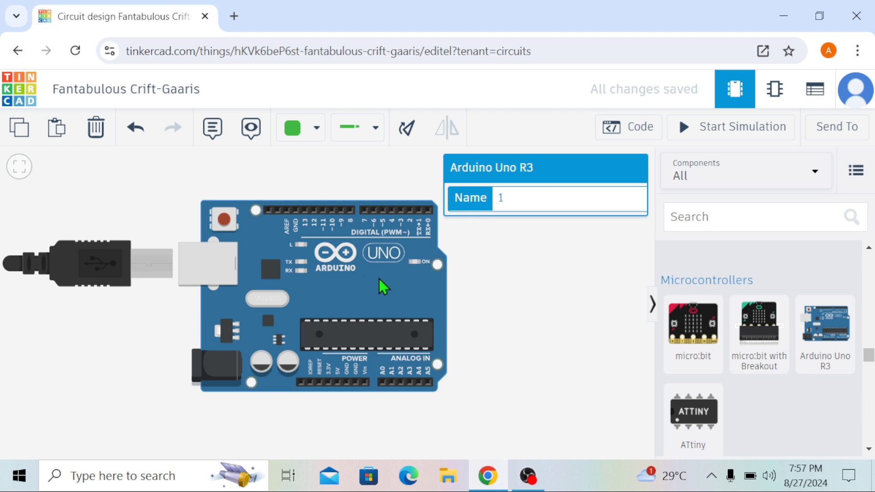
click(406, 130)
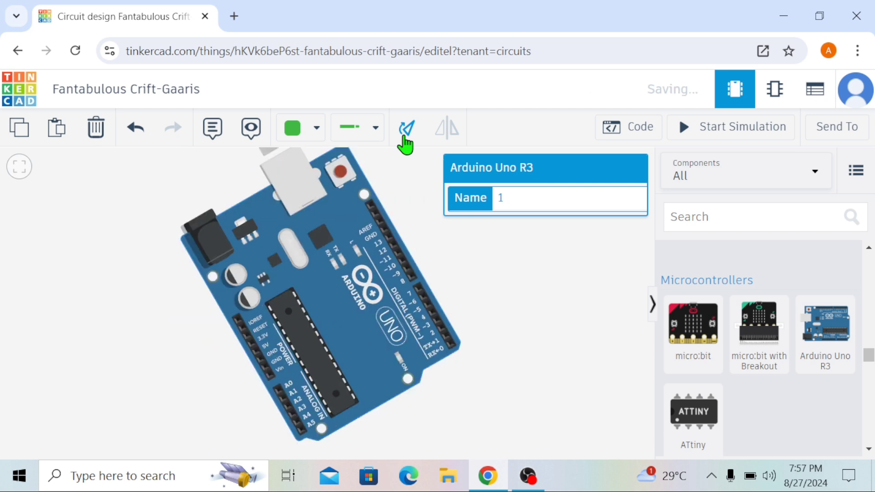
drag(372, 313, 282, 312)
scroll(282, 312, up, 3)
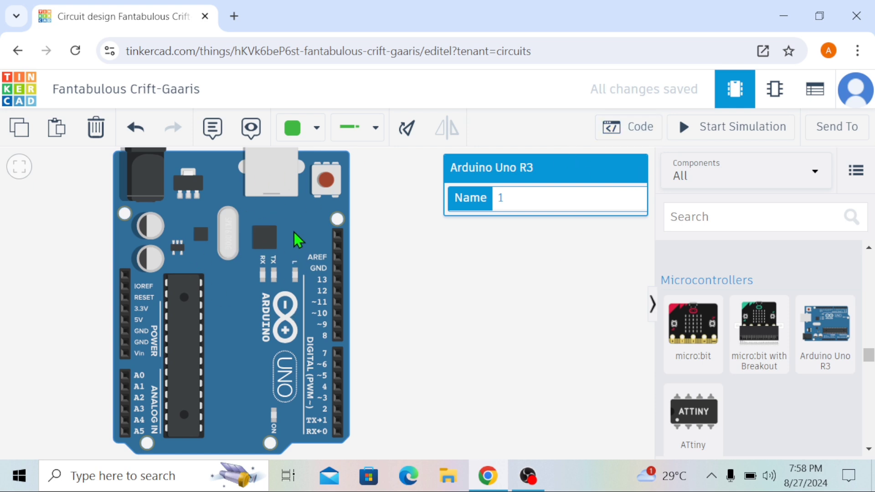
click(502, 250)
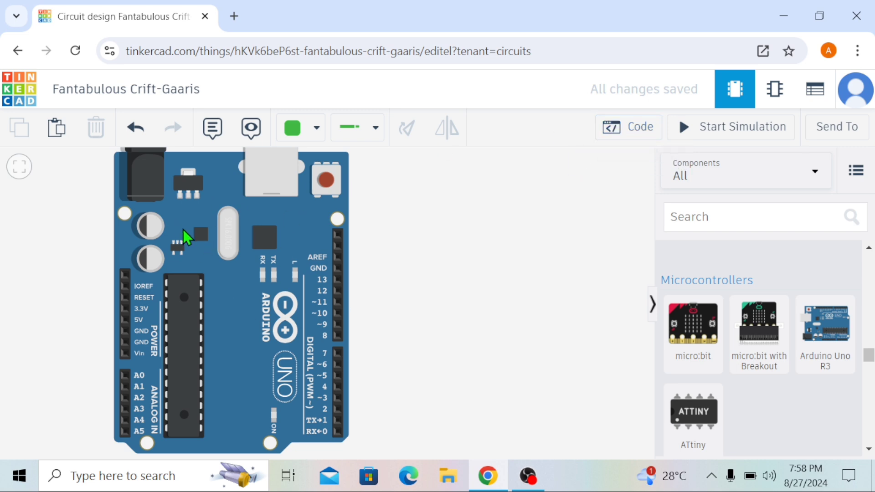
scroll(281, 249, down, 1)
drag(281, 247, 204, 267)
Remove the default "forever" and "on start" blocks from the Arduino's block code.
click(628, 131)
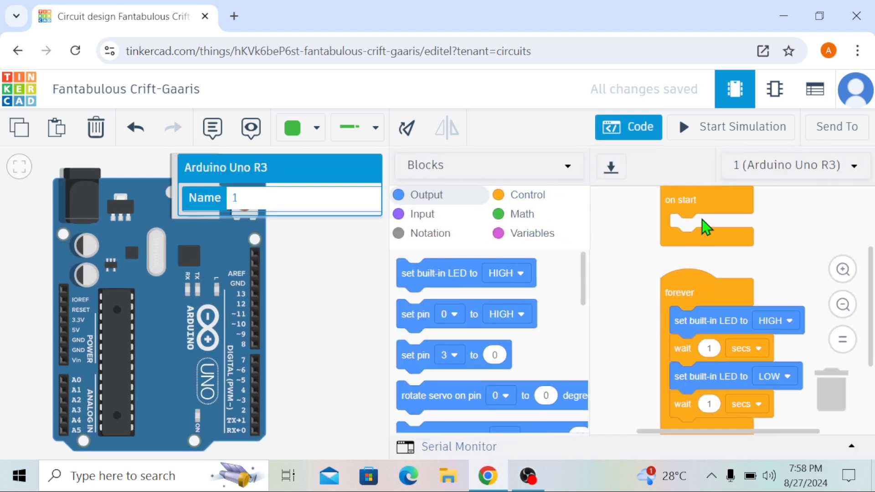
scroll(515, 291, down, 5)
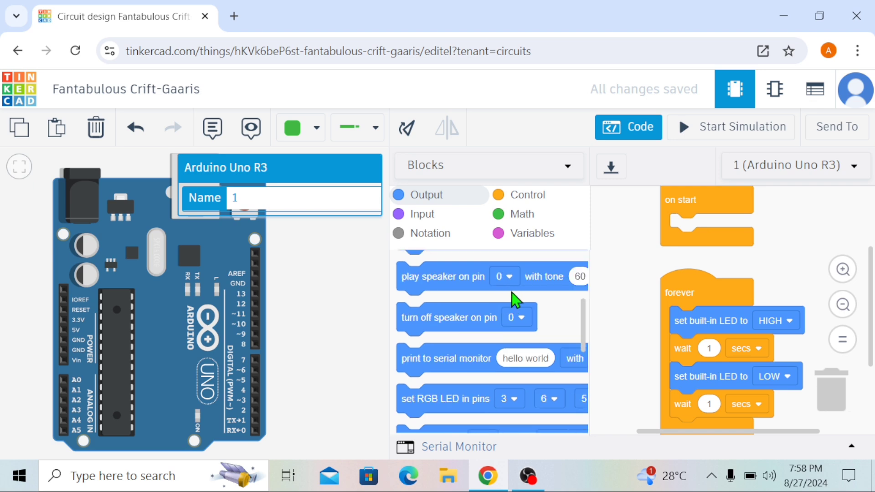
scroll(513, 276, up, 5)
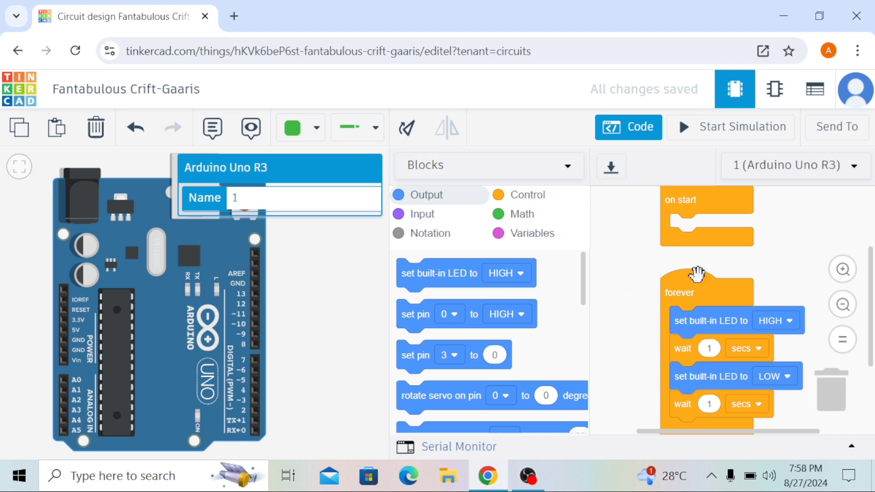
drag(700, 295, 474, 268)
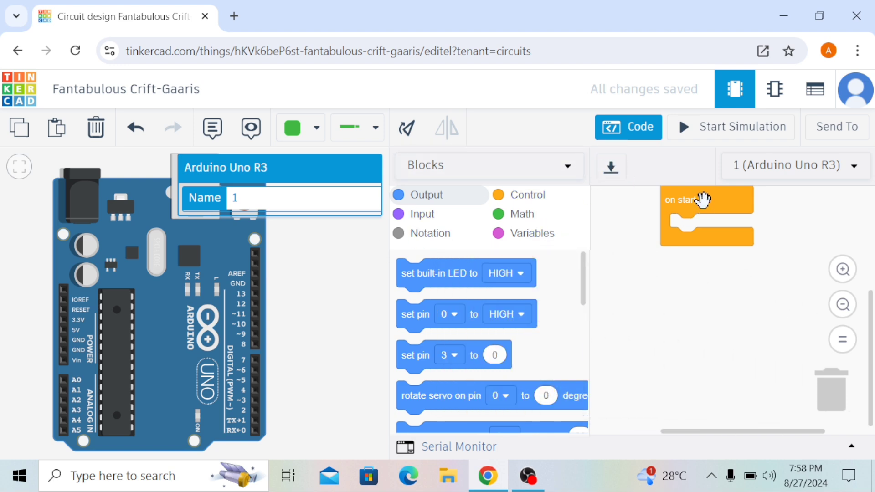
drag(704, 204, 524, 242)
click(611, 137)
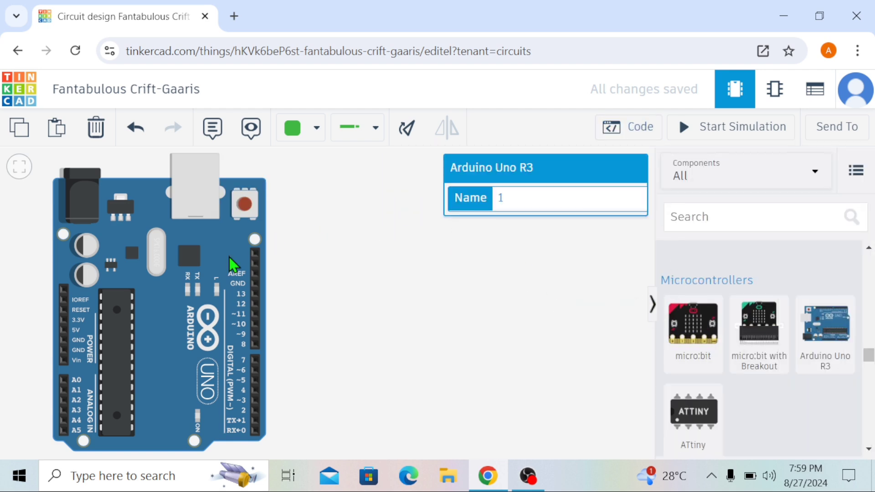
Place an LED RGB from the Output components beside the Arduino's digital pins.
scroll(737, 278, down, 10)
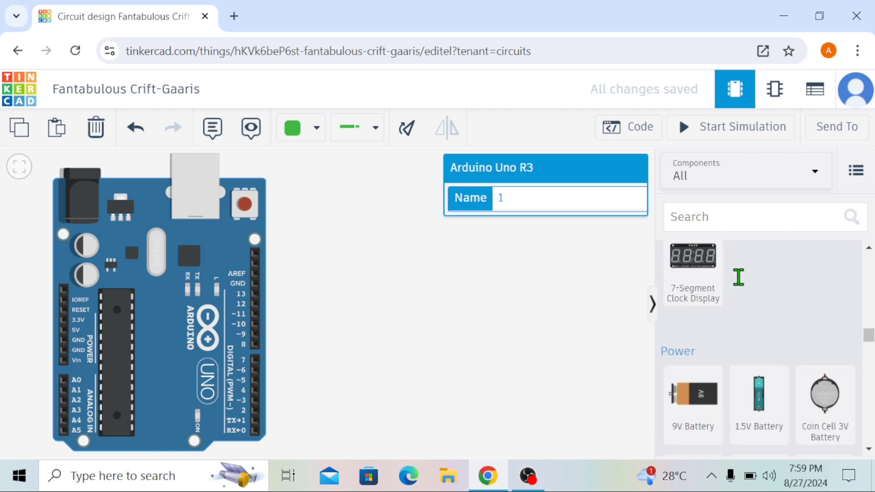
scroll(738, 286, up, 10)
scroll(676, 290, down, 6)
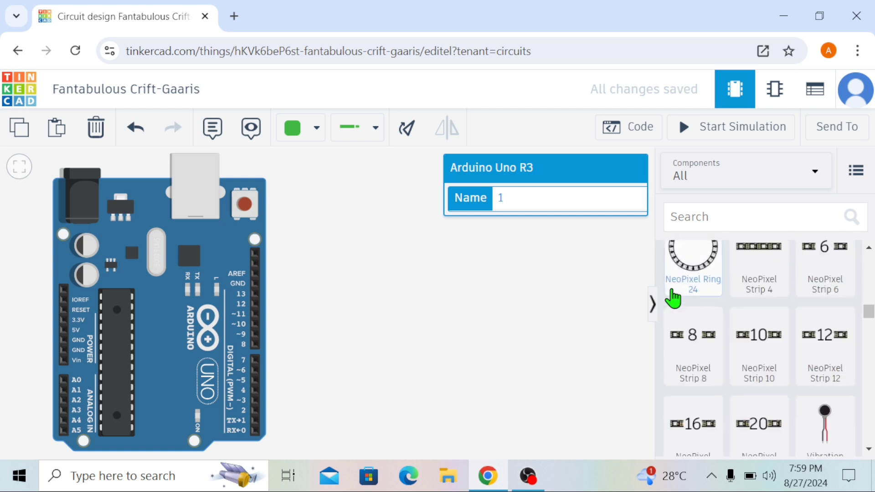
scroll(476, 323, down, 1)
scroll(456, 326, up, 2)
click(409, 321)
scroll(410, 310, up, 3)
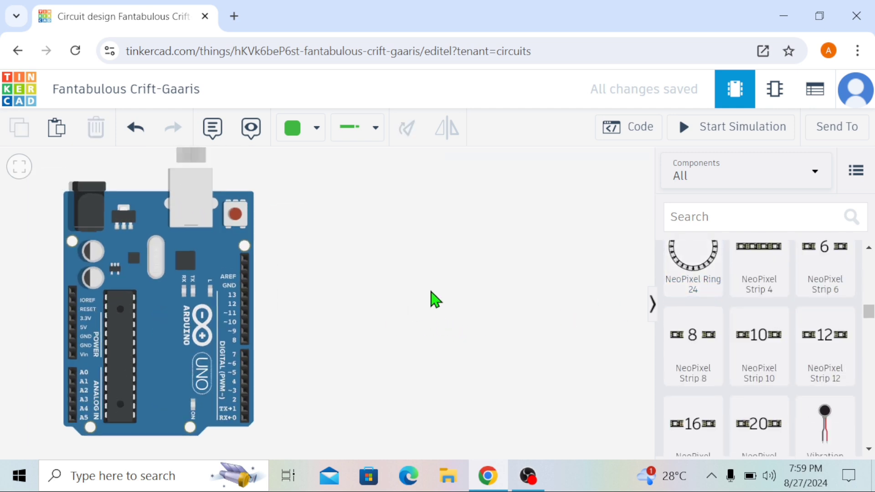
scroll(747, 283, up, 12)
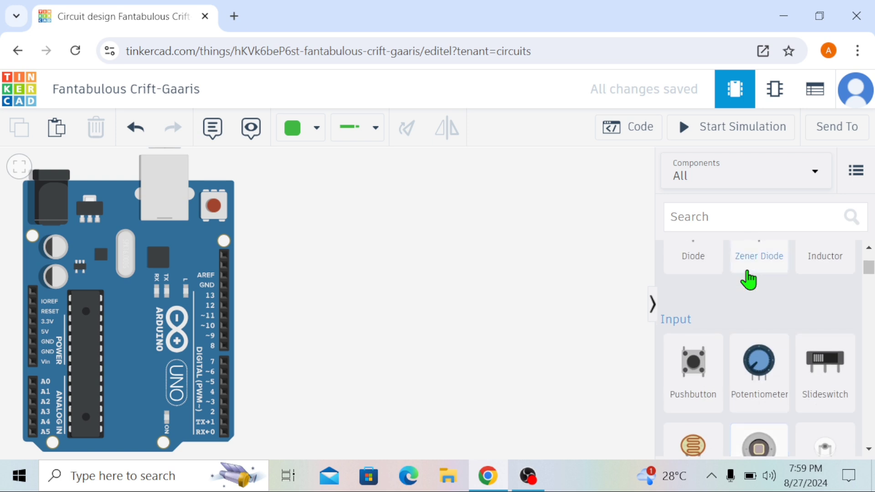
scroll(748, 280, down, 10)
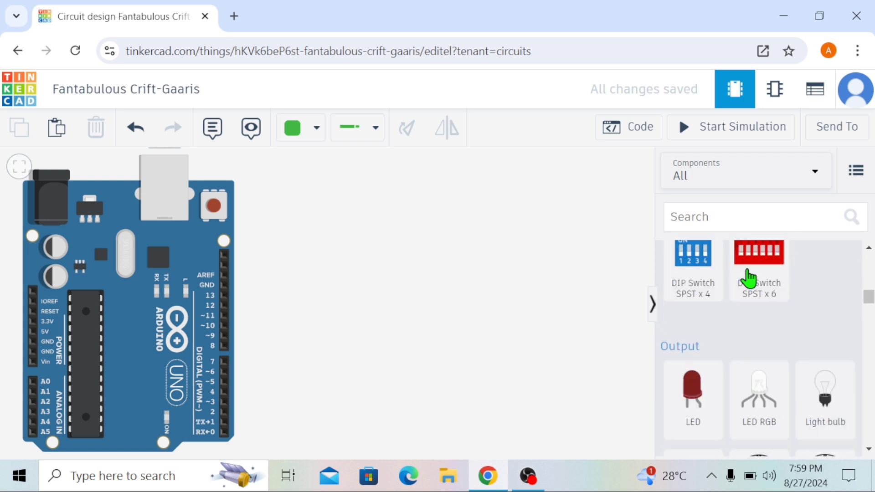
drag(757, 394, 401, 322)
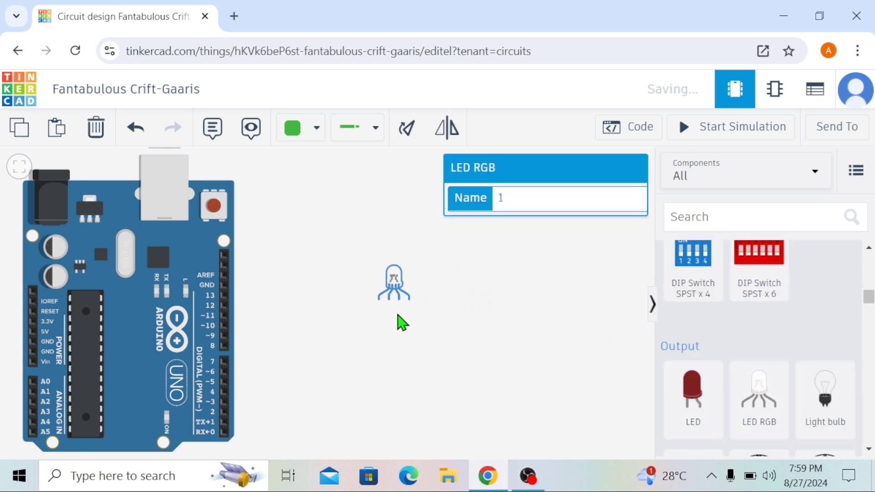
Move the RGB LED closer to the Arduino board, keeping both in view.
scroll(403, 326, up, 2)
scroll(409, 333, down, 2)
click(440, 313)
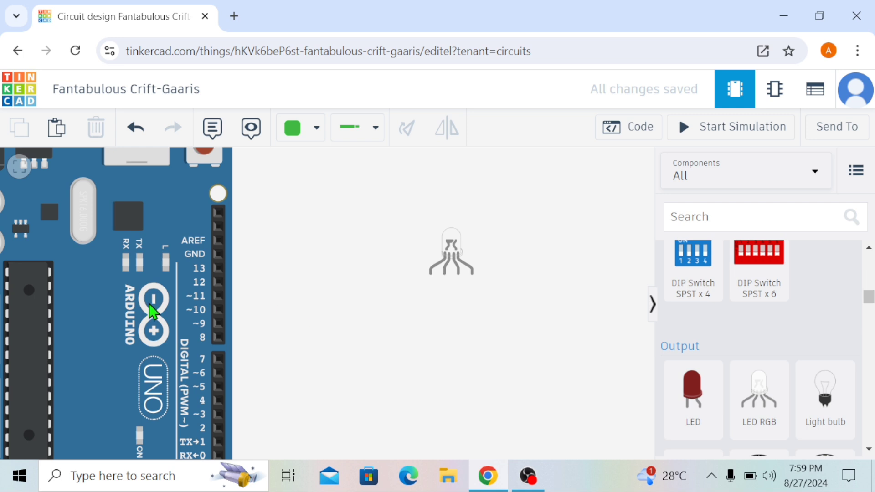
click(206, 307)
drag(391, 264, 344, 273)
drag(253, 354, 356, 352)
scroll(362, 347, up, 1)
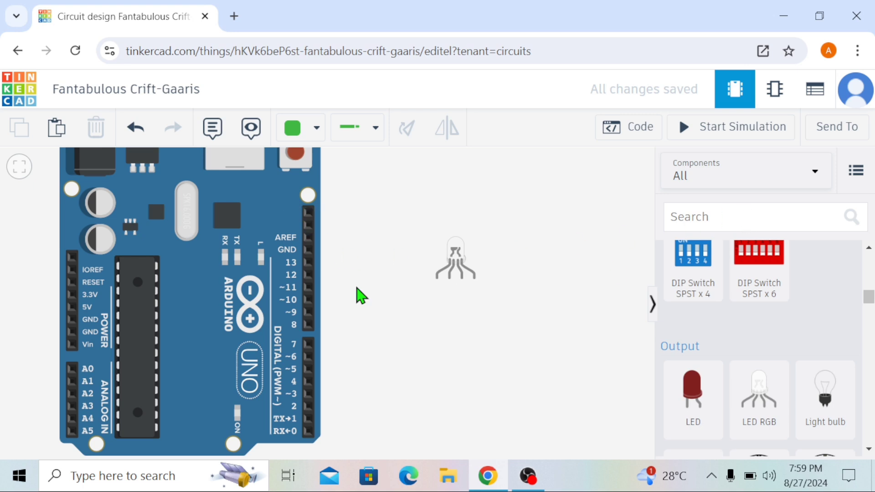
Place a resistor below the RGB LED and move the LED slightly higher.
scroll(775, 273, up, 5)
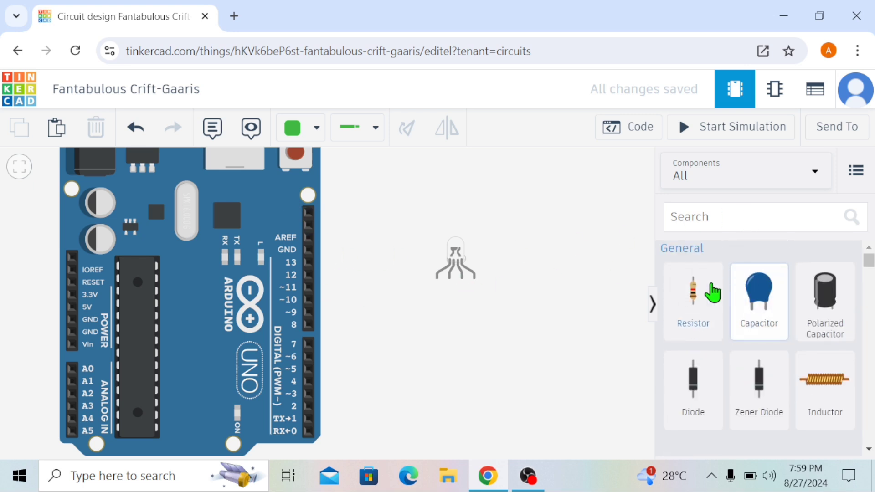
click(705, 297)
drag(704, 296, 453, 368)
drag(458, 265, 452, 235)
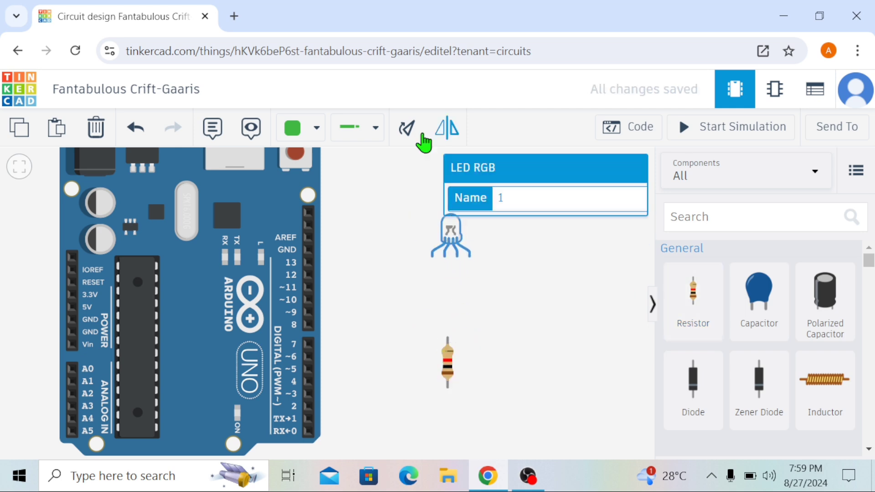
Align the resistor under the RGB LED's second leg and connect that leg to resistor Terminal 2 with a black wire.
click(305, 136)
click(310, 185)
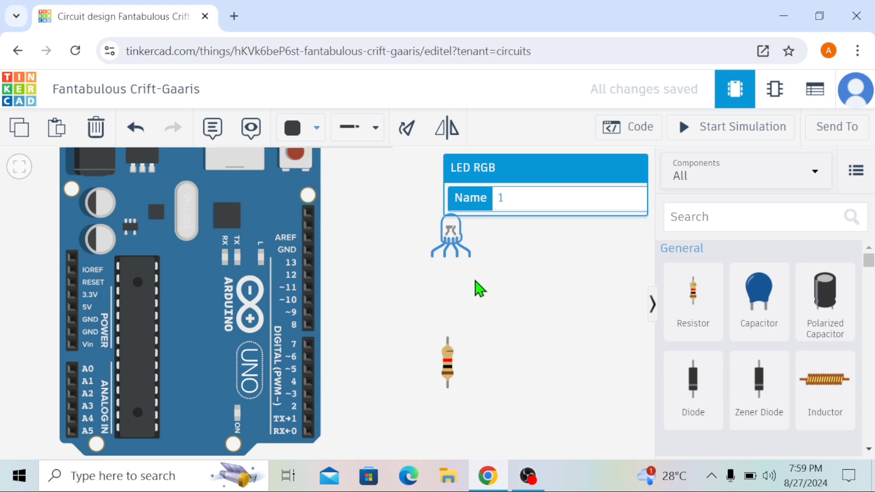
drag(447, 365, 445, 371)
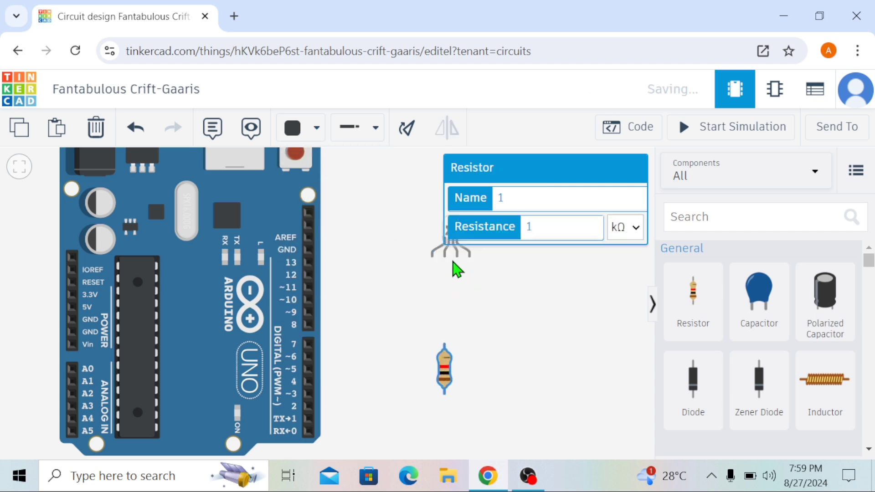
click(447, 259)
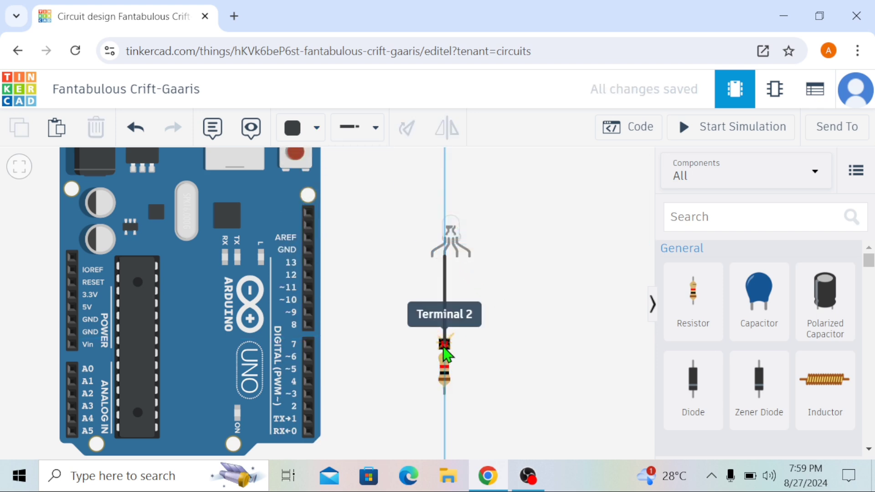
click(445, 354)
click(413, 351)
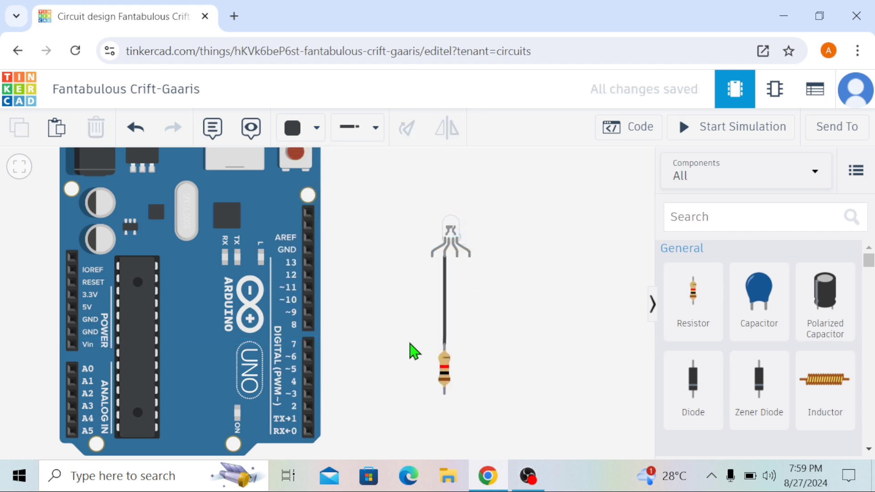
Connect the Arduino's GND pin beside AREF to Terminal 1 of the resistor with a black wire.
click(310, 250)
click(365, 252)
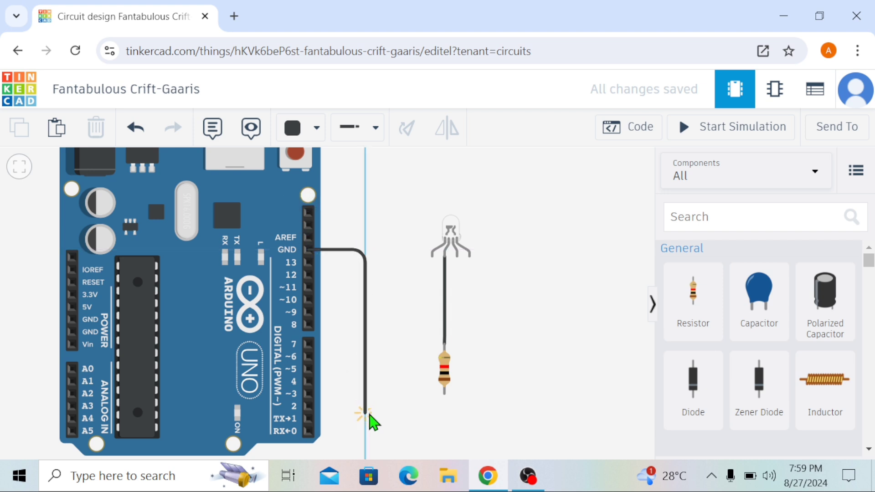
click(367, 414)
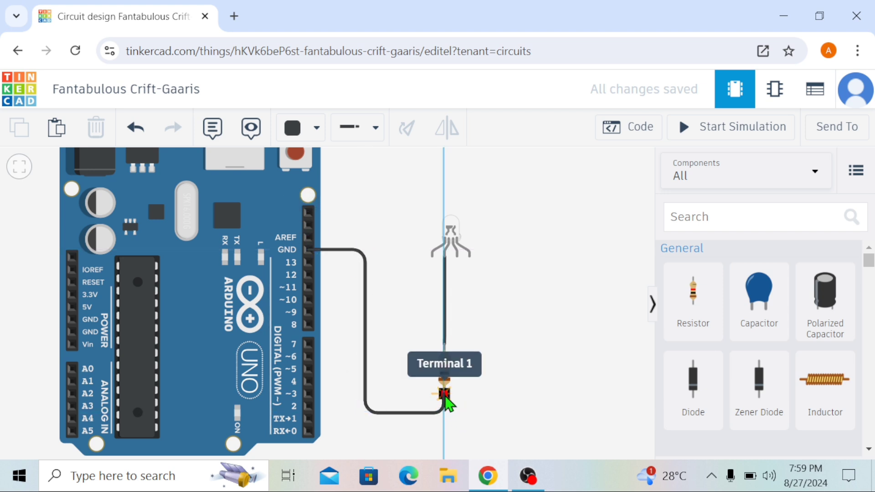
click(445, 395)
click(488, 290)
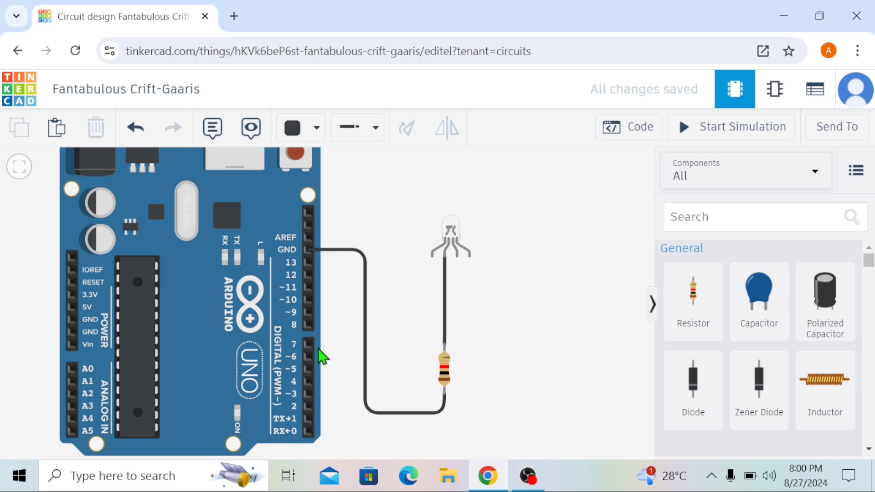
Wire Arduino pin 1 to the RGB LED's Red leg and color that wire red.
click(308, 419)
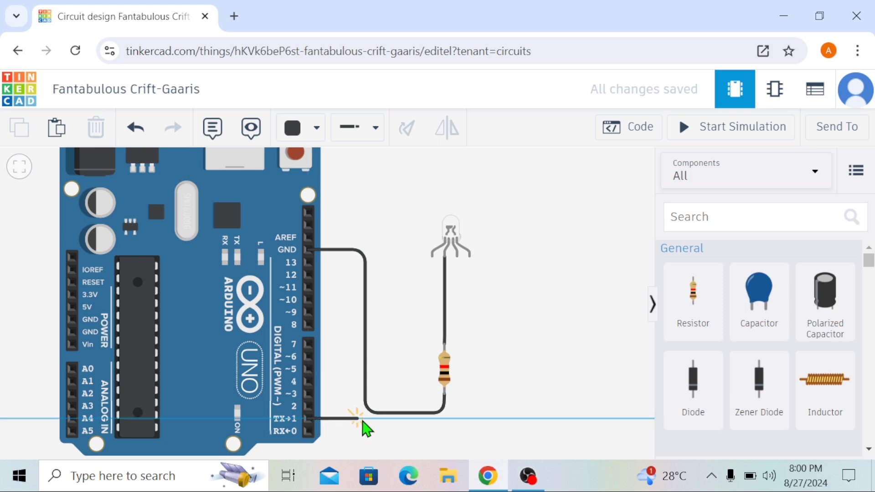
click(428, 420)
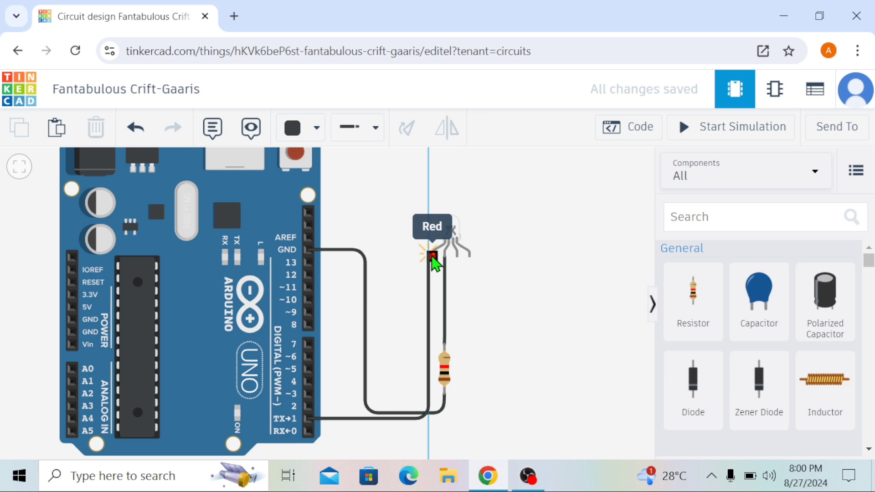
click(433, 261)
click(299, 130)
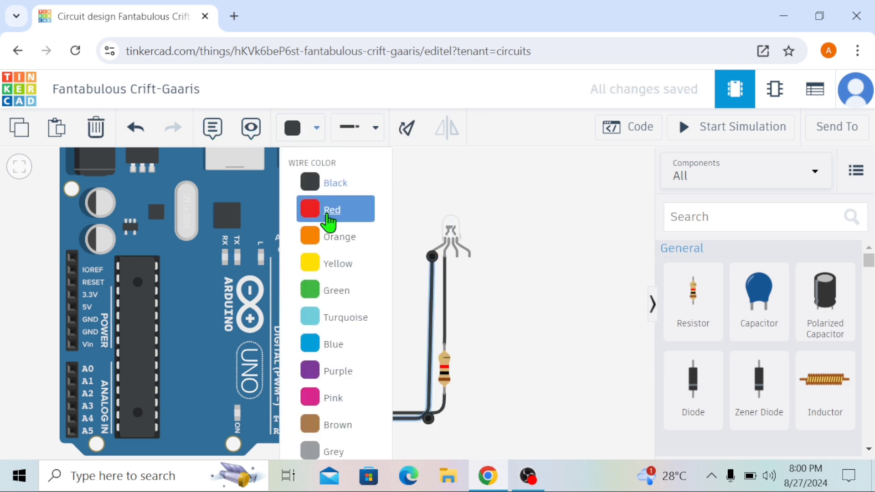
click(328, 211)
click(360, 185)
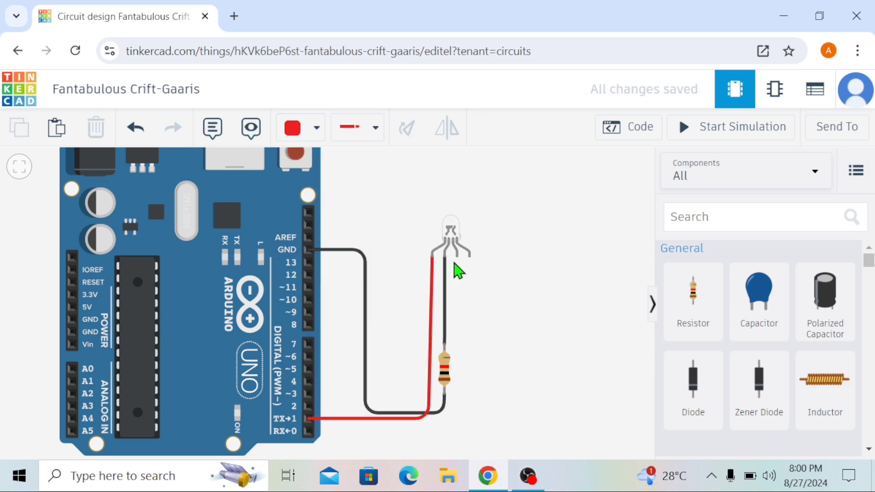
Connect Arduino pin 2 to the RGB LED's third leg with a blue wire.
click(310, 134)
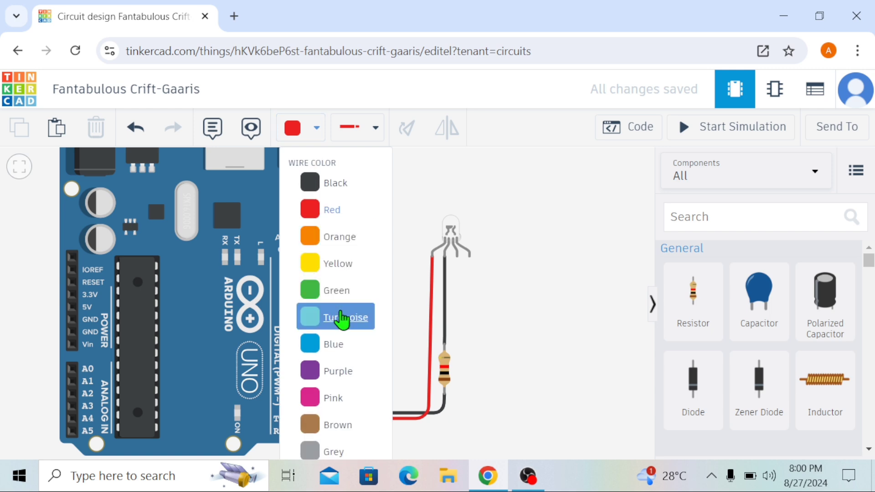
click(346, 345)
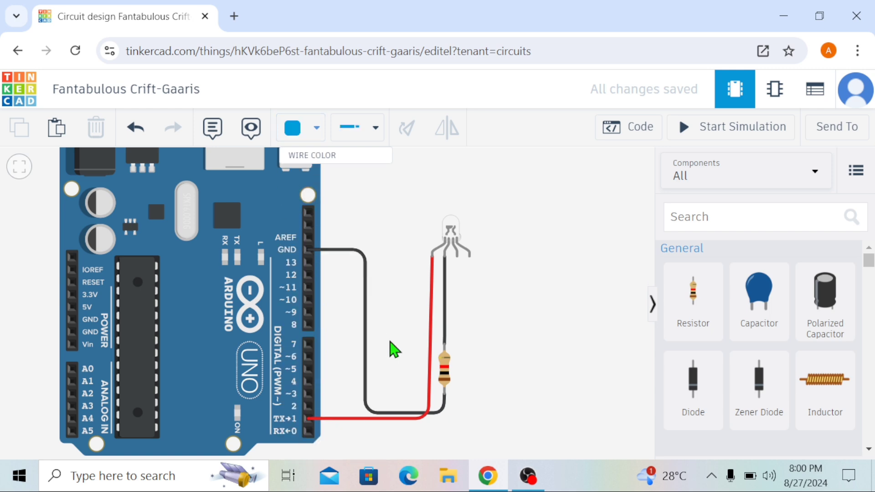
click(309, 406)
click(456, 406)
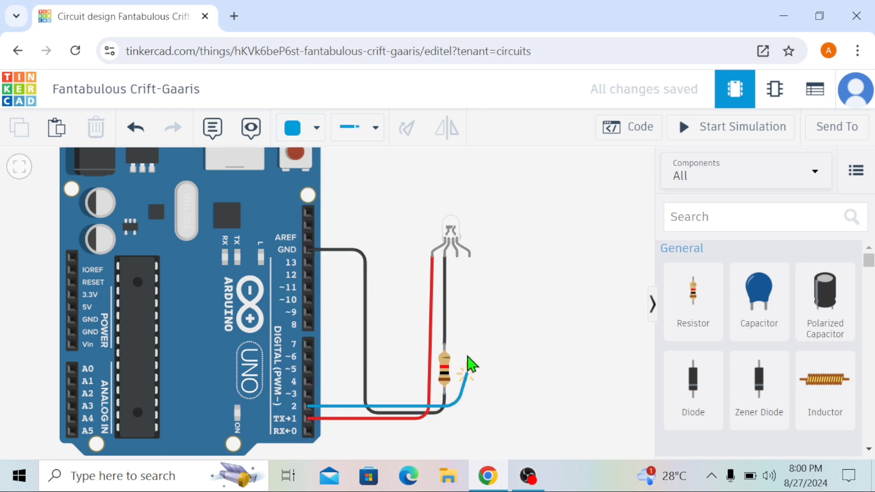
click(458, 256)
click(488, 298)
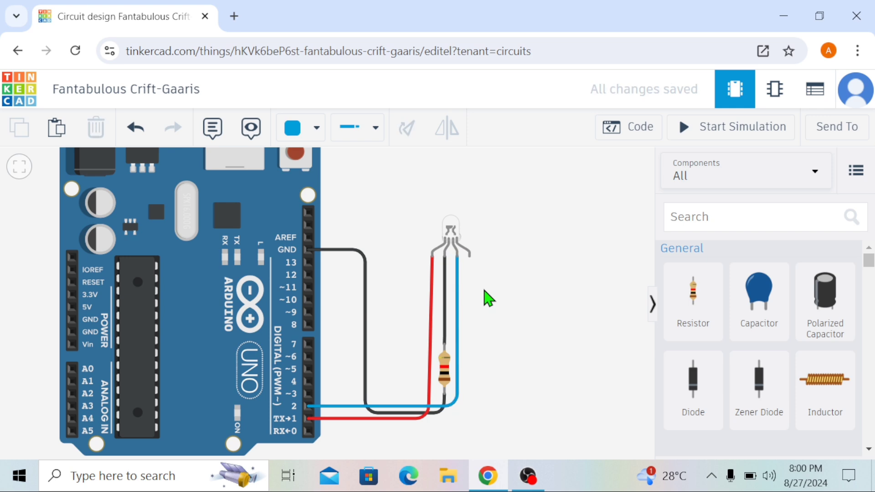
Connect Arduino pin 3 to the RGB LED's fourth leg with a green wire.
click(306, 132)
click(337, 292)
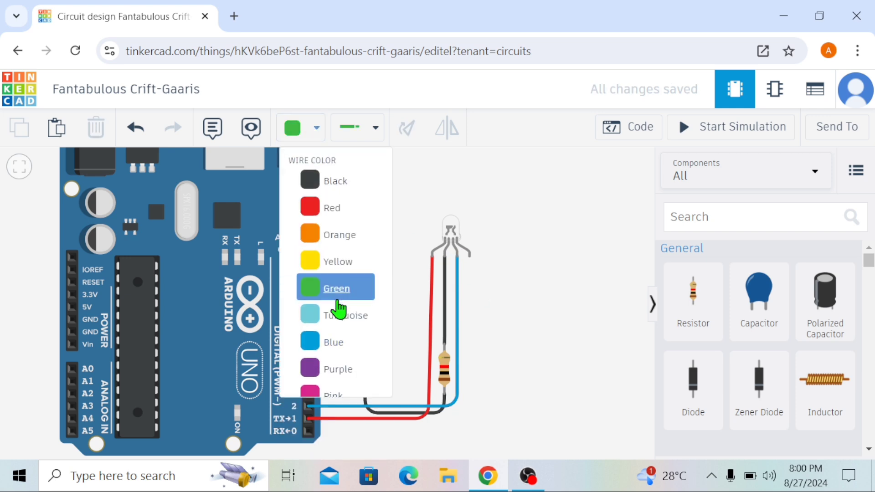
click(309, 393)
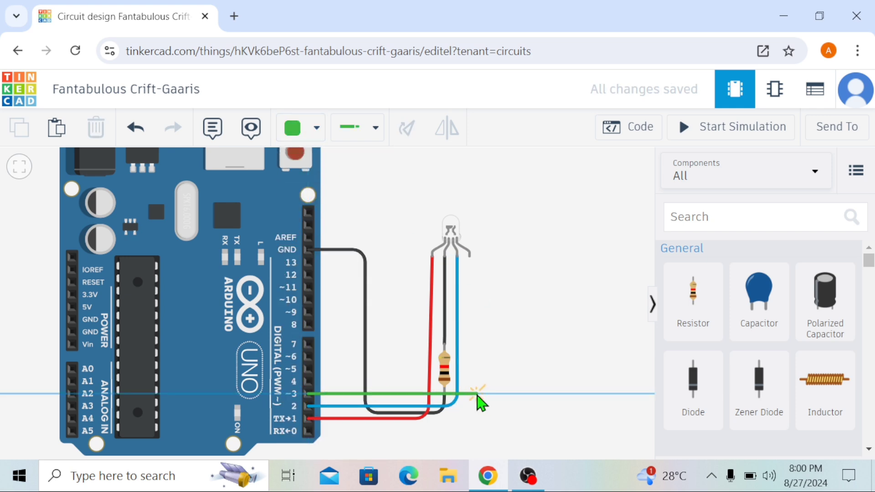
click(471, 393)
click(469, 265)
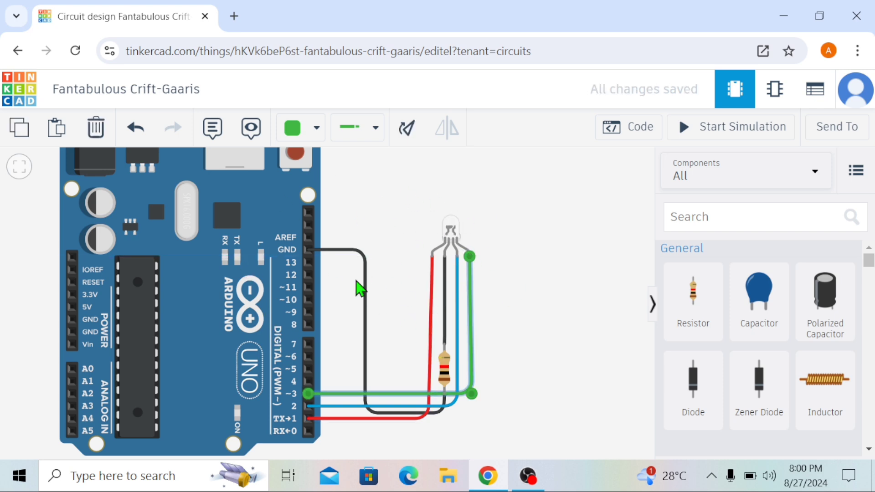
click(488, 243)
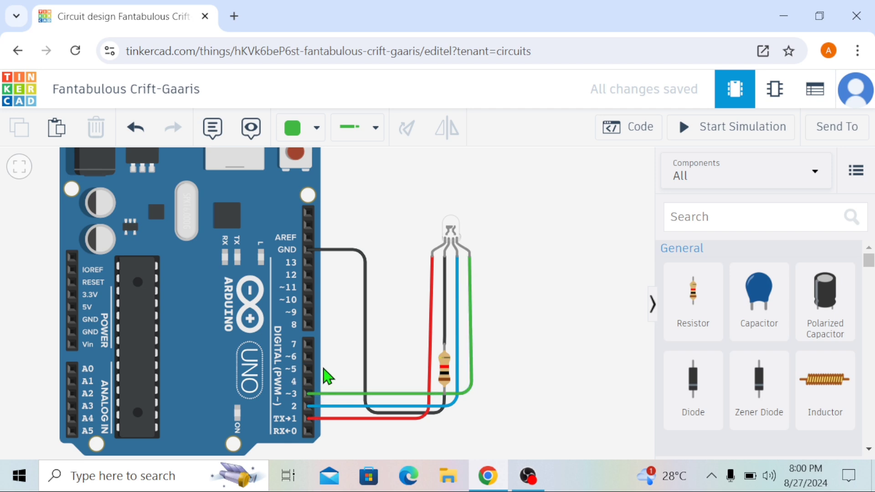
Open the block code editor and place a forever block with a digital set pin block just below it.
scroll(326, 377, down, 1)
scroll(365, 229, down, 1)
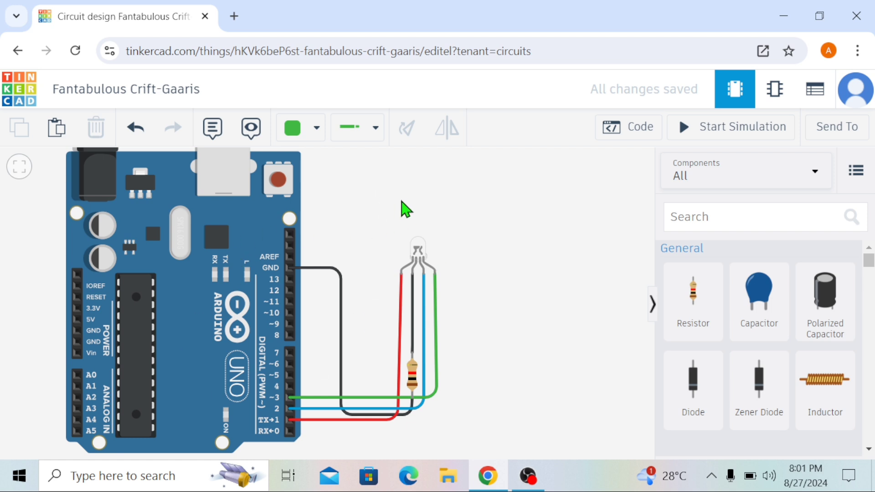
drag(405, 210, 365, 215)
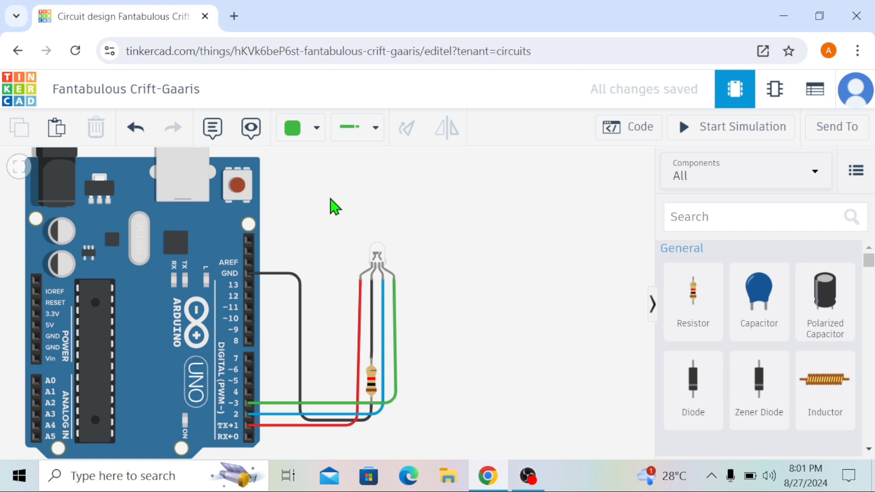
click(610, 137)
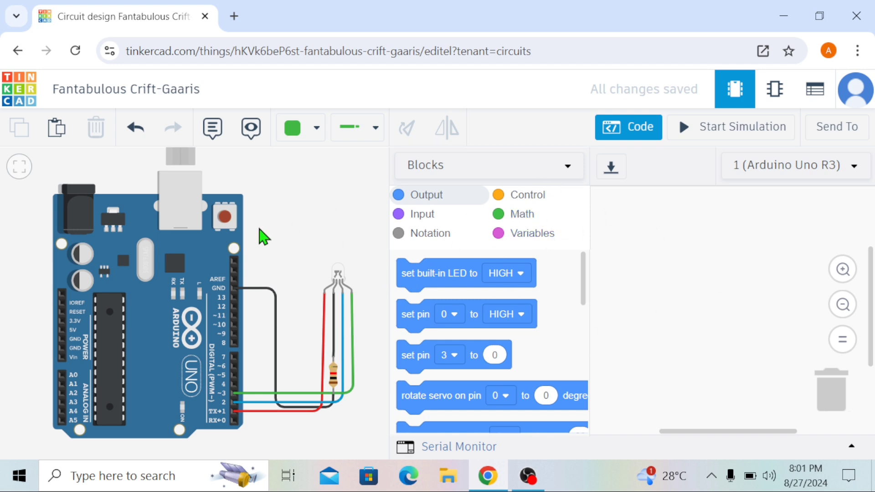
click(544, 201)
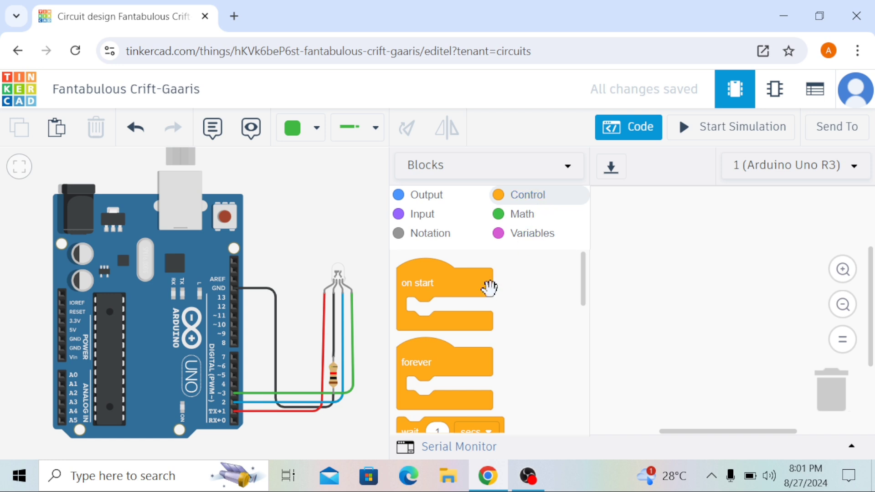
drag(433, 359, 628, 217)
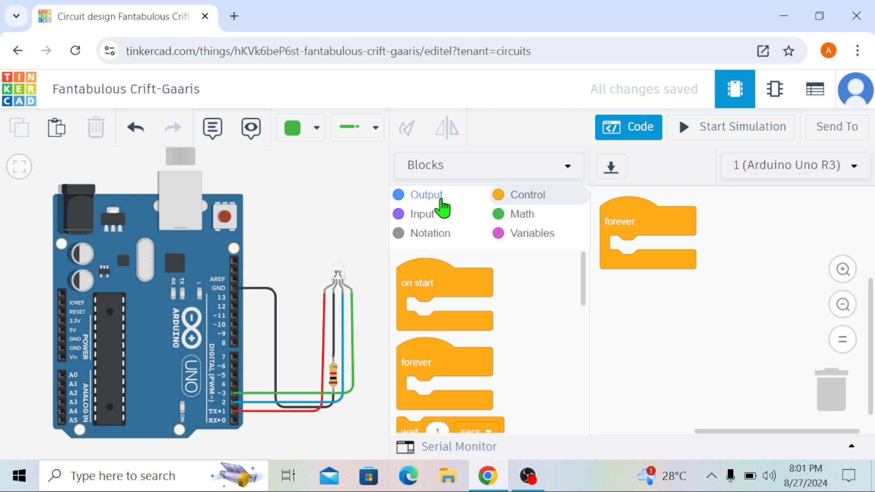
click(422, 199)
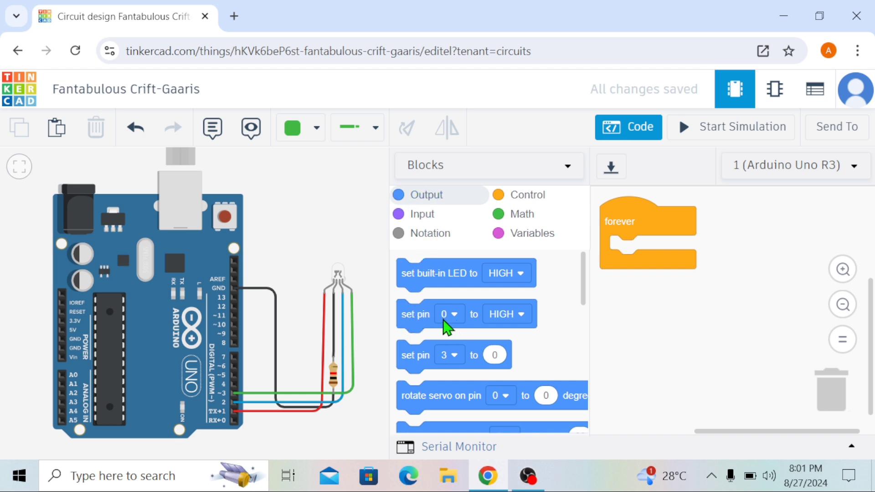
drag(413, 316, 645, 296)
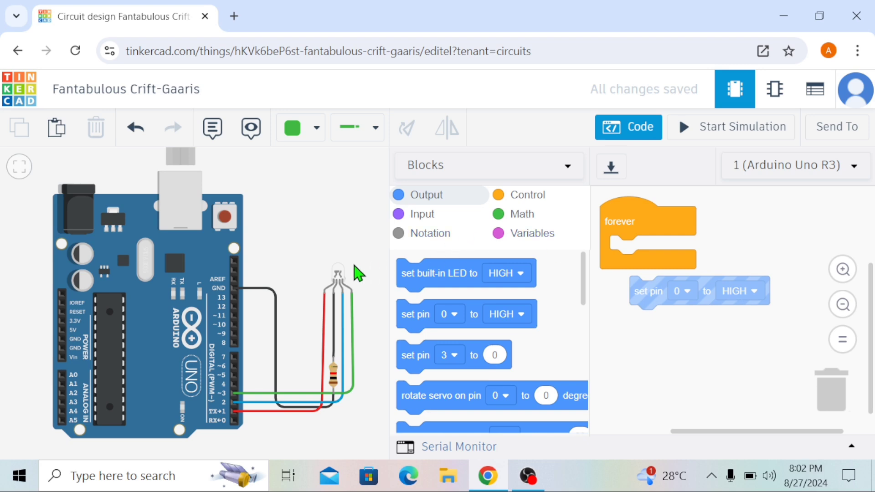
click(683, 294)
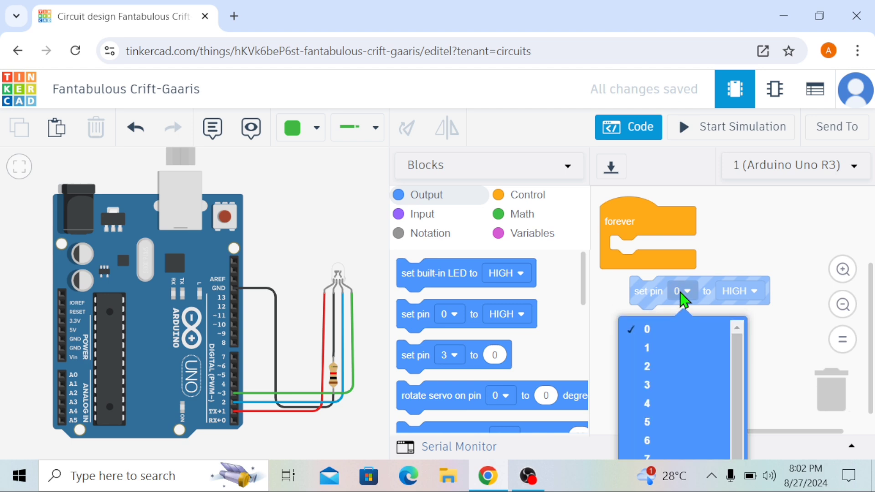
scroll(770, 351, down, 1)
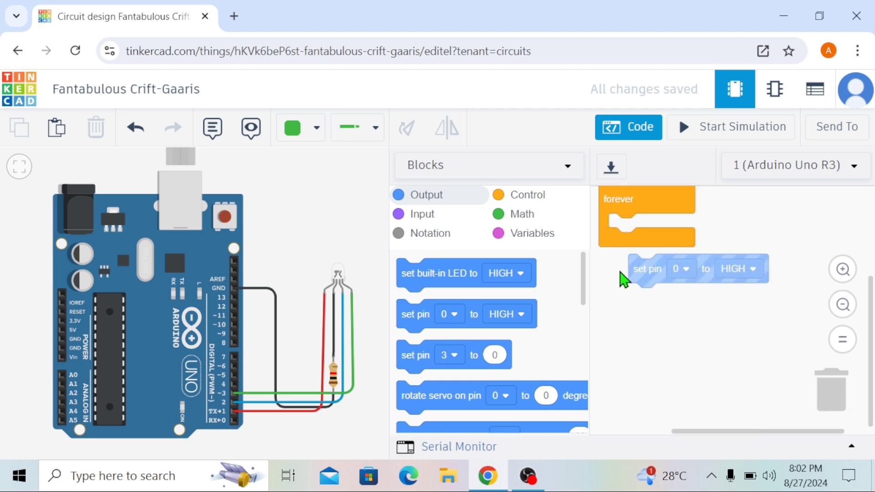
drag(682, 274, 744, 211)
click(744, 206)
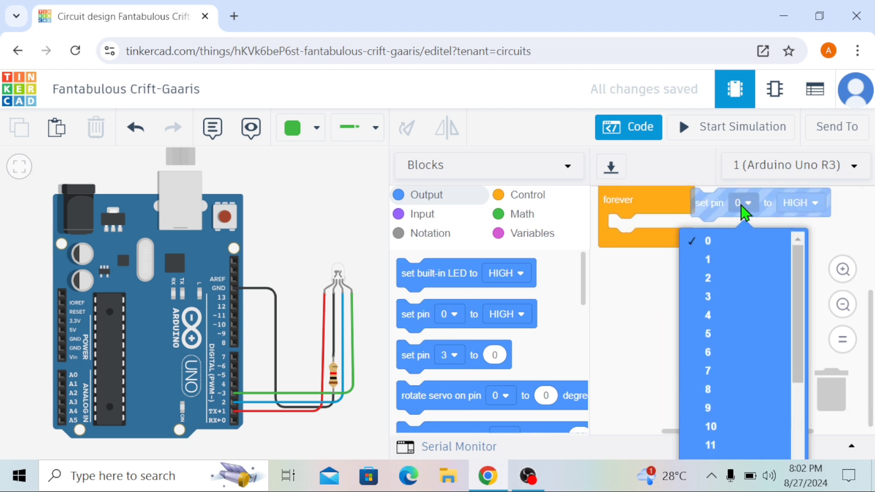
scroll(718, 342, down, 3)
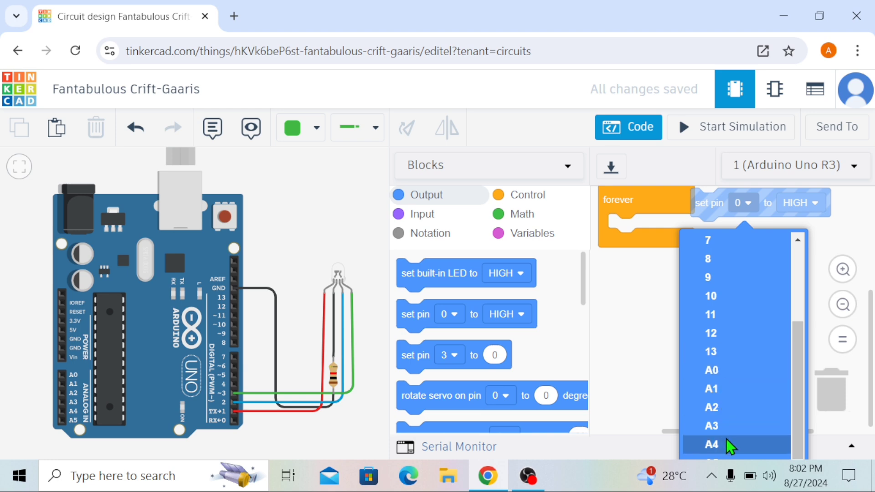
click(655, 359)
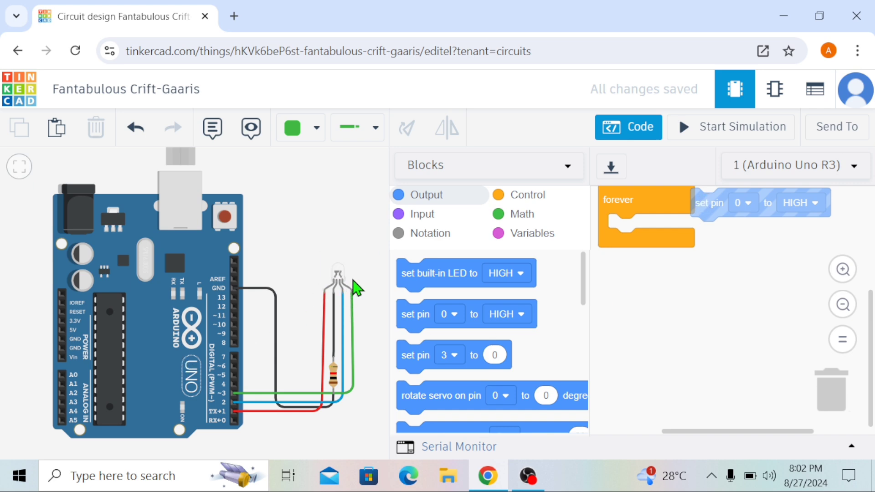
Insert the loose set pin block into the forever loop and add two more digital set pin blocks beneath it.
drag(705, 201, 704, 208)
drag(627, 219, 628, 221)
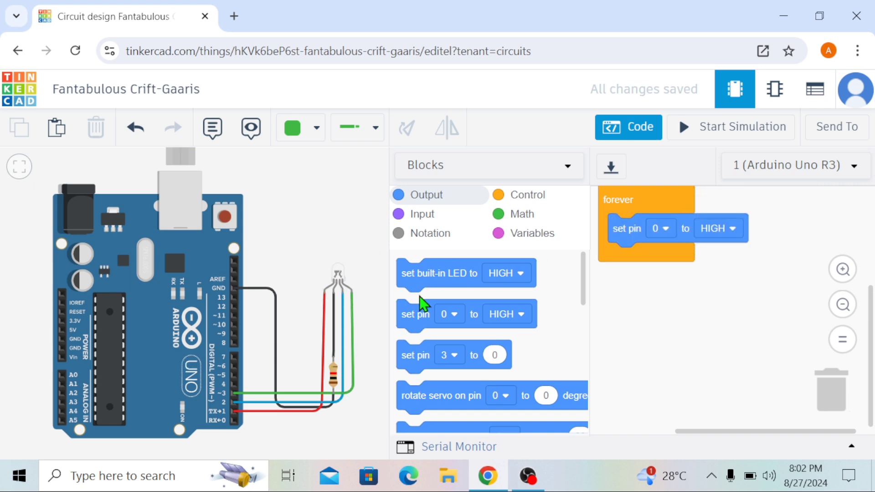
mouse_move(403, 319)
mouse_down()
mouse_move(553, 294)
mouse_move(589, 270)
mouse_move(531, 287)
mouse_up()
drag(416, 304, 628, 251)
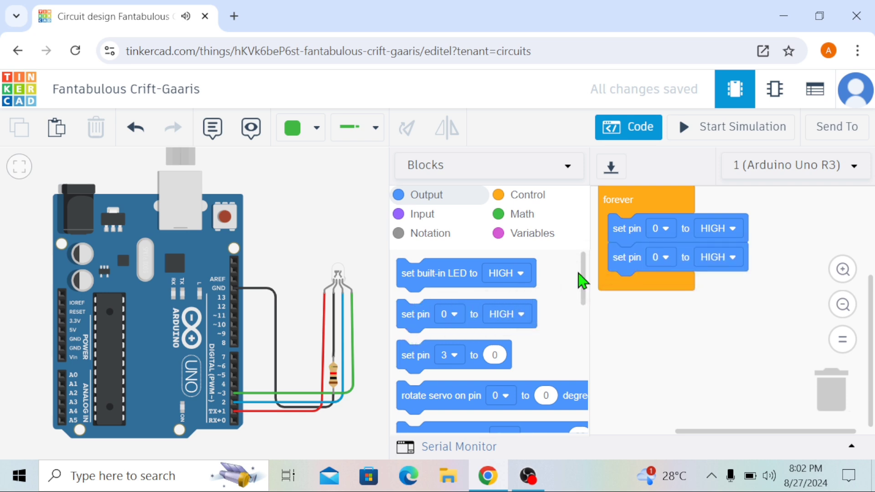
drag(437, 319, 625, 290)
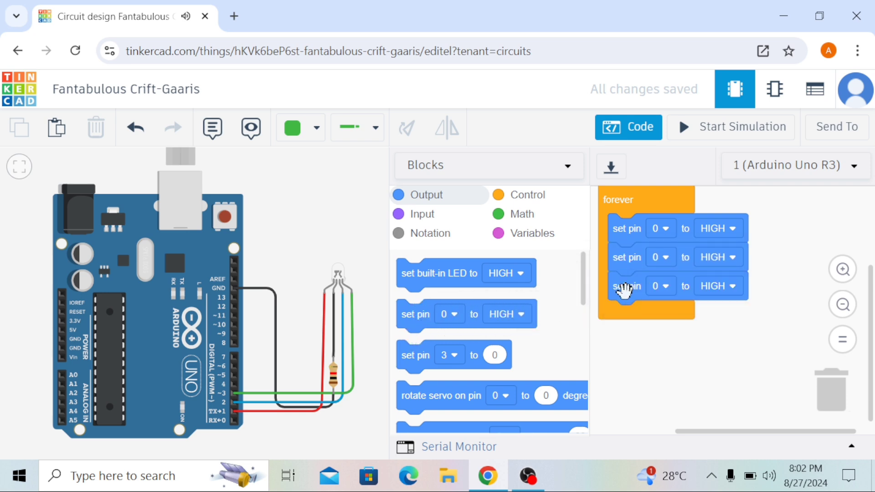
Set the pins of the three set pin blocks in the forever loop to 1, 2 and 3 in order.
click(656, 231)
scroll(649, 310, up, 3)
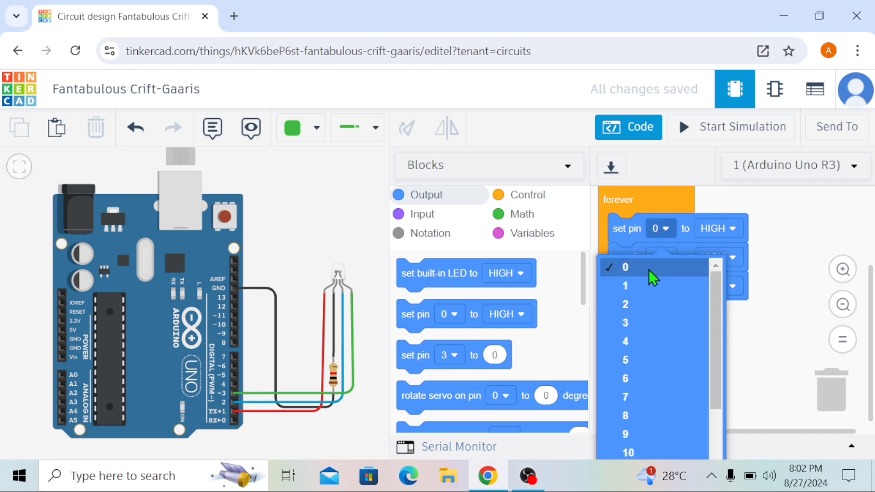
click(650, 286)
click(665, 258)
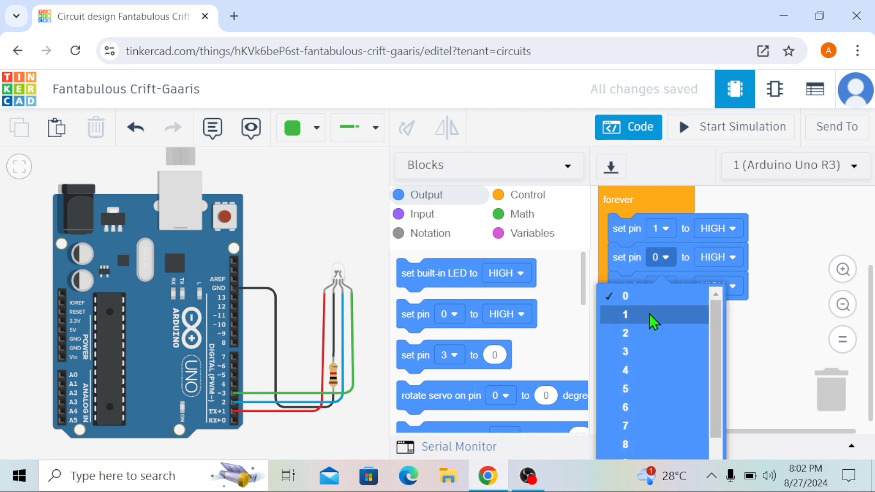
click(649, 337)
click(666, 287)
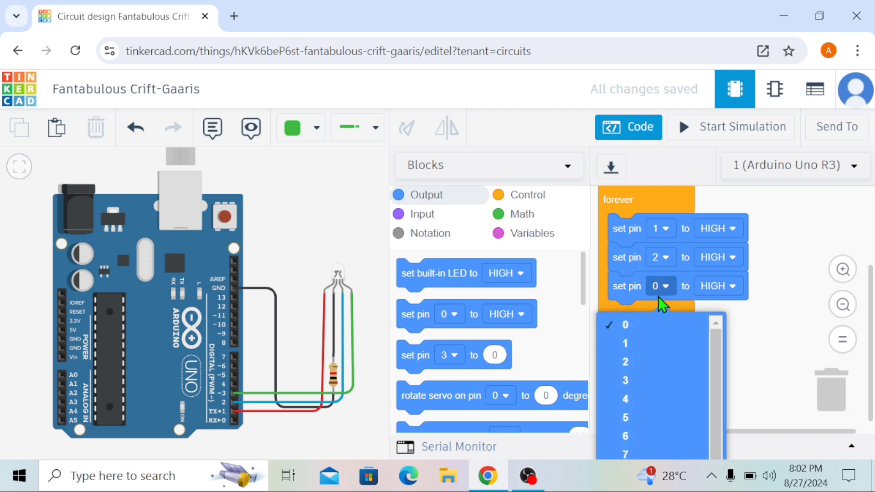
click(646, 381)
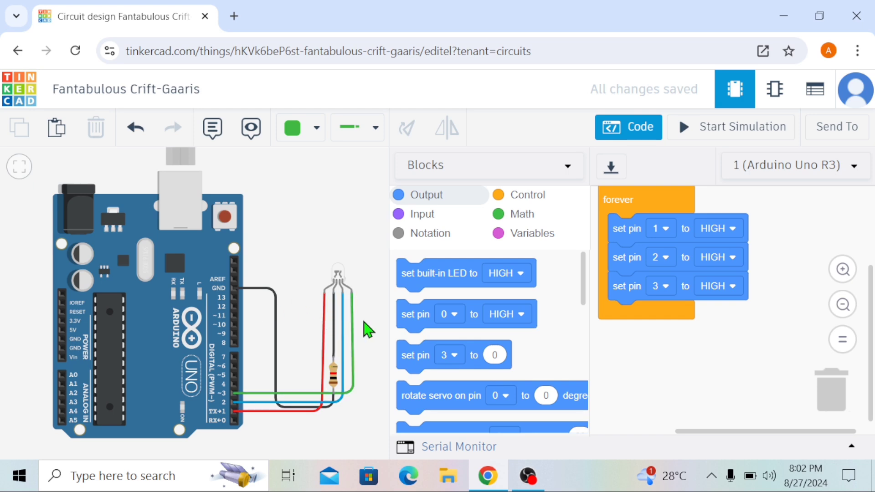
scroll(368, 329, up, 1)
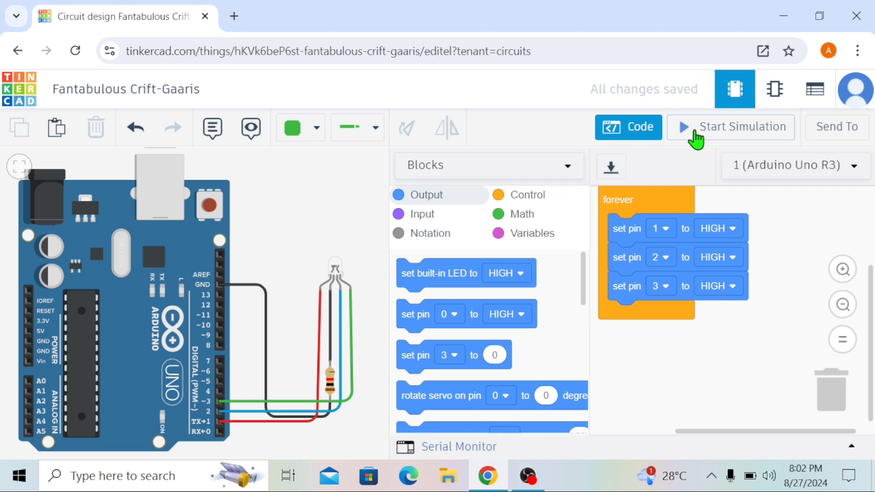
Run the simulation twice with all three pins HIGH and examine the RGB LED up close, stopping it each time.
click(722, 137)
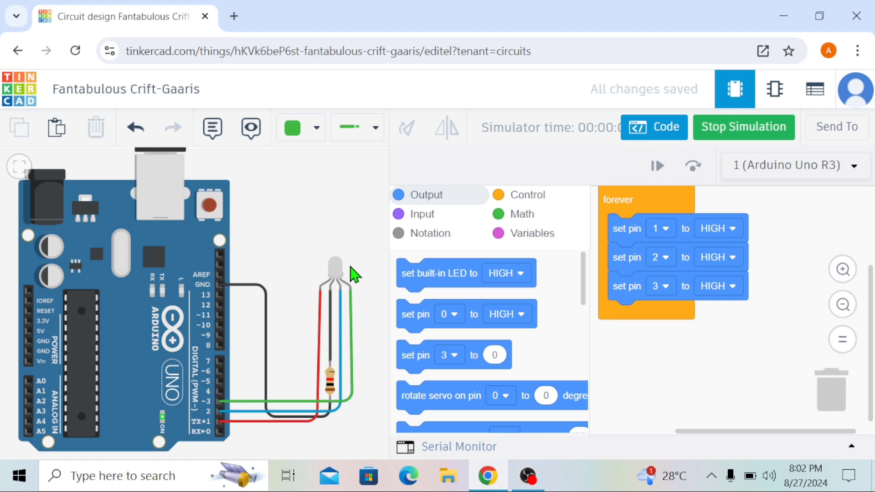
scroll(355, 274, up, 5)
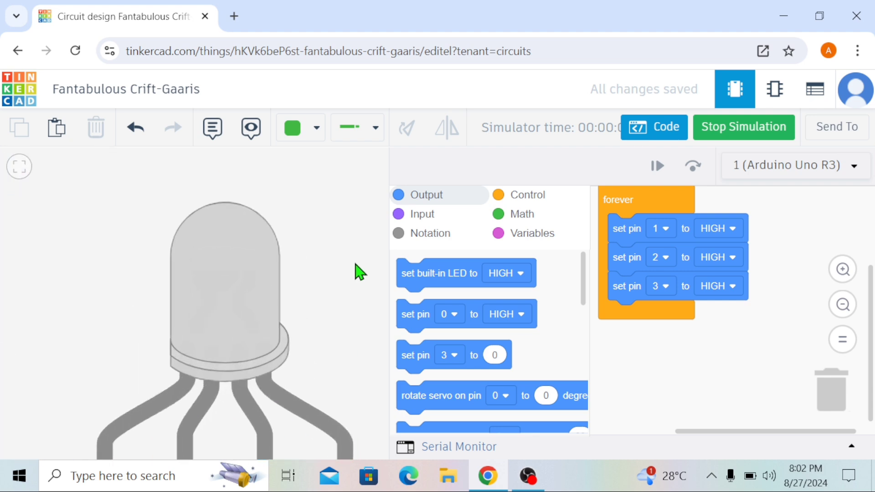
click(724, 136)
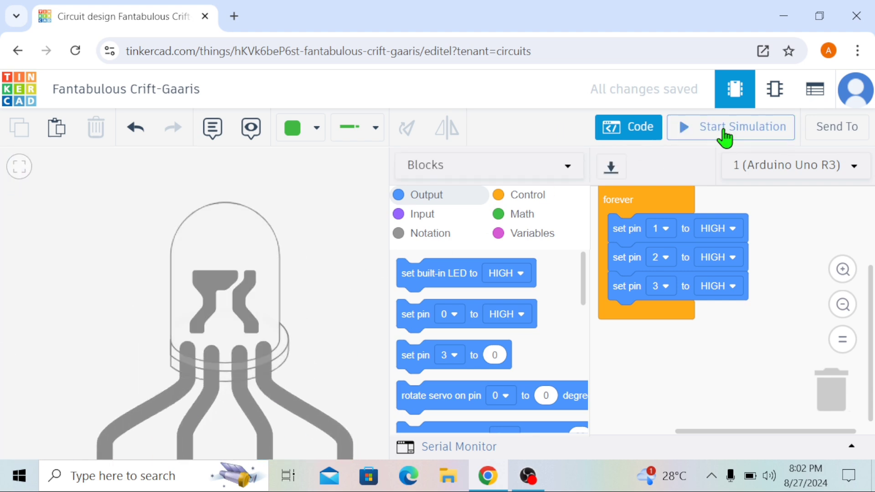
click(724, 136)
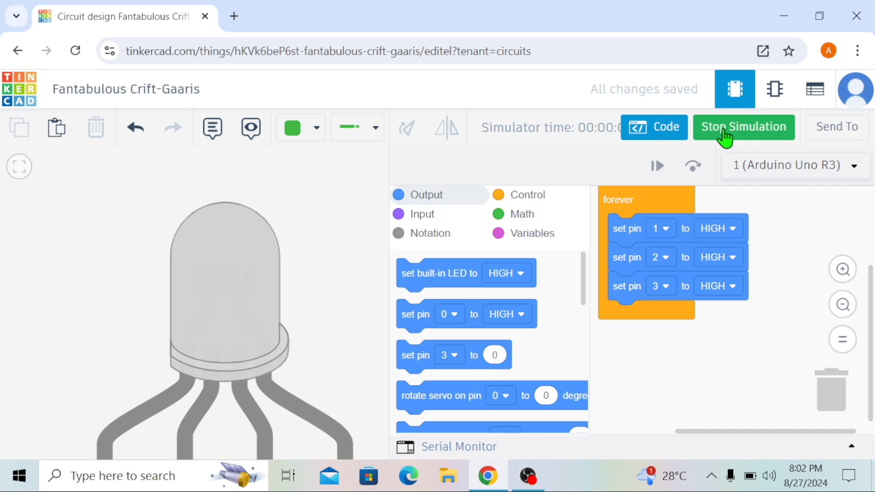
click(724, 136)
Set pin 2 to LOW in the forever loop and simulate to check the RGB LED's color.
click(717, 258)
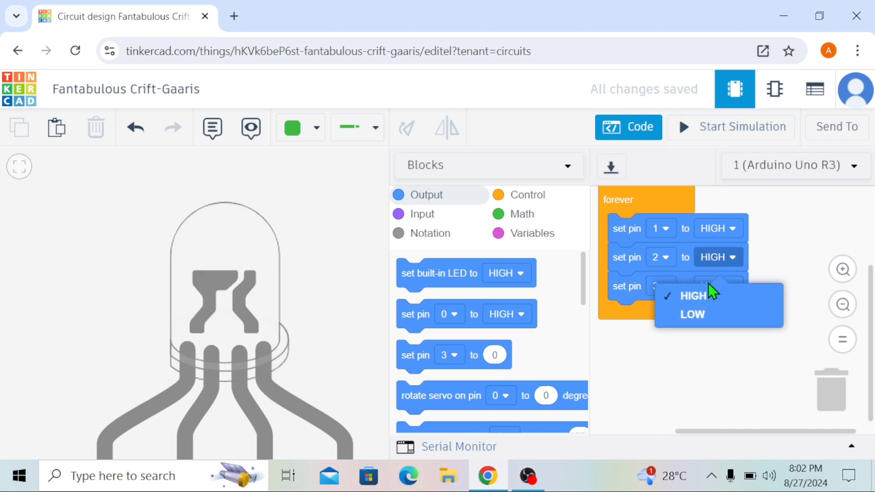
click(706, 315)
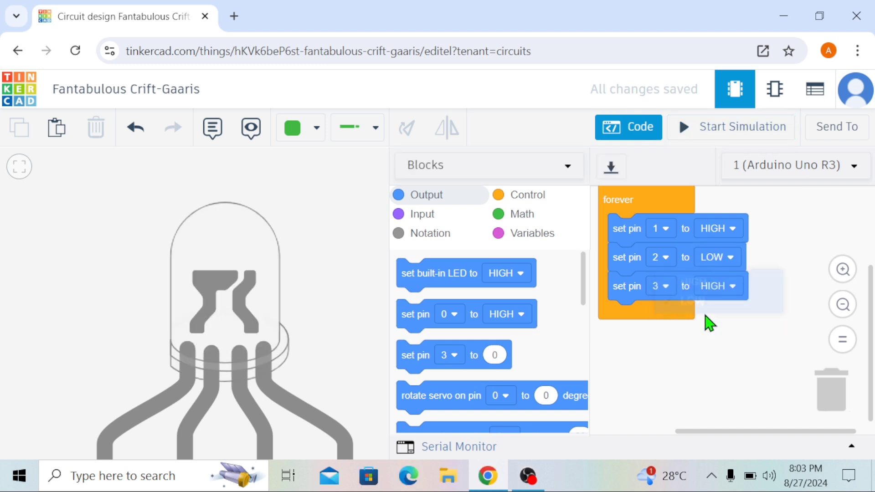
click(734, 131)
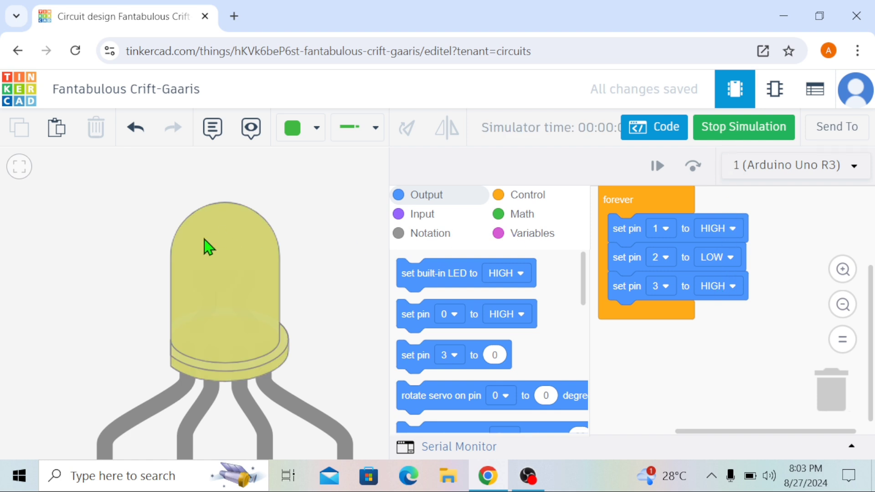
scroll(269, 269, down, 3)
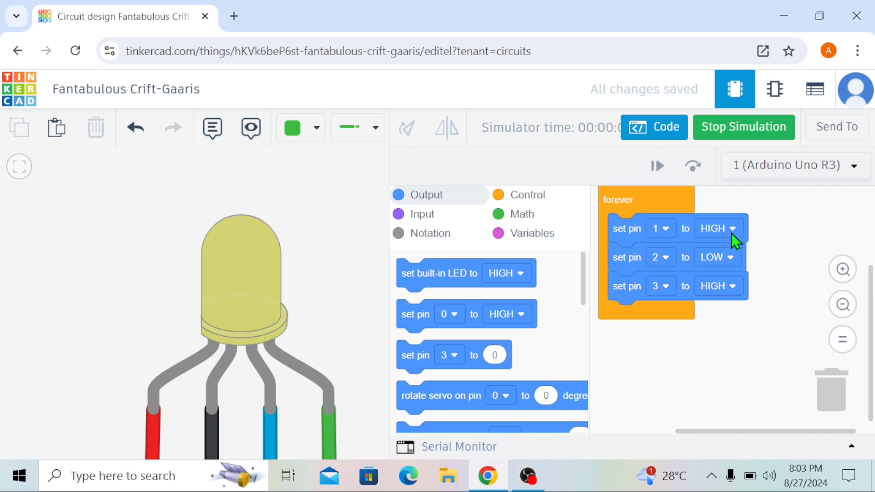
Stop the simulation and set pin 1 to LOW and pin 2 to HIGH in the forever loop.
click(711, 230)
click(714, 127)
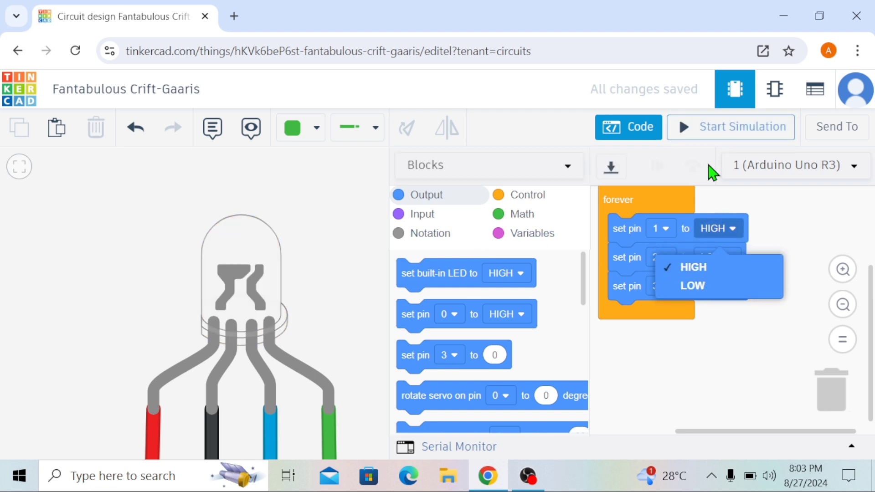
click(710, 230)
click(710, 230)
click(712, 280)
click(723, 258)
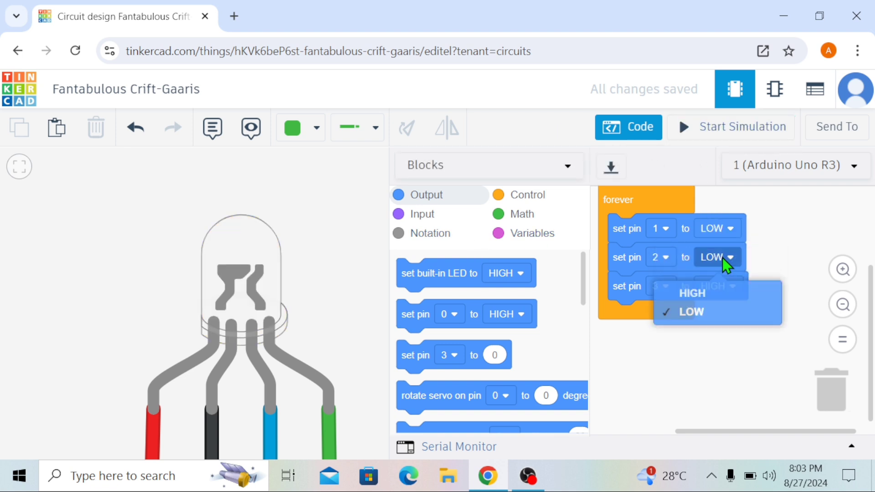
click(699, 288)
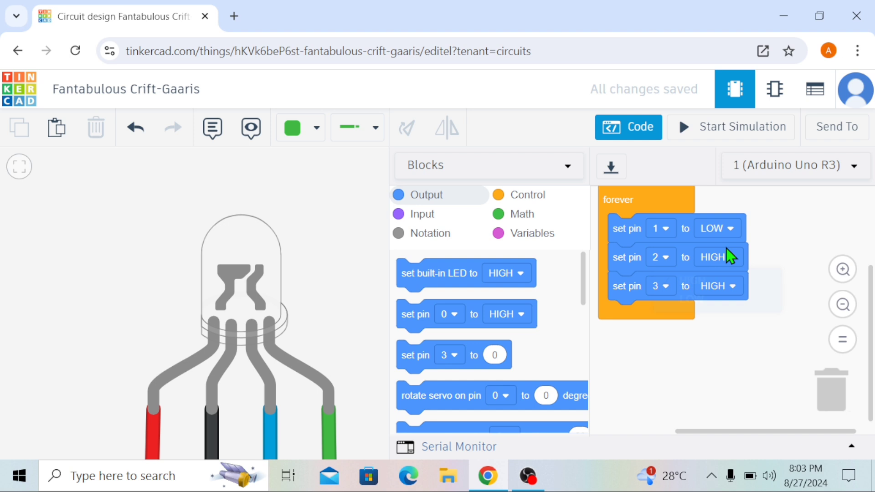
Simulate the circuit, examine the RGB LED's color with the whole Arduino circuit in view, and stop the simulation.
click(690, 131)
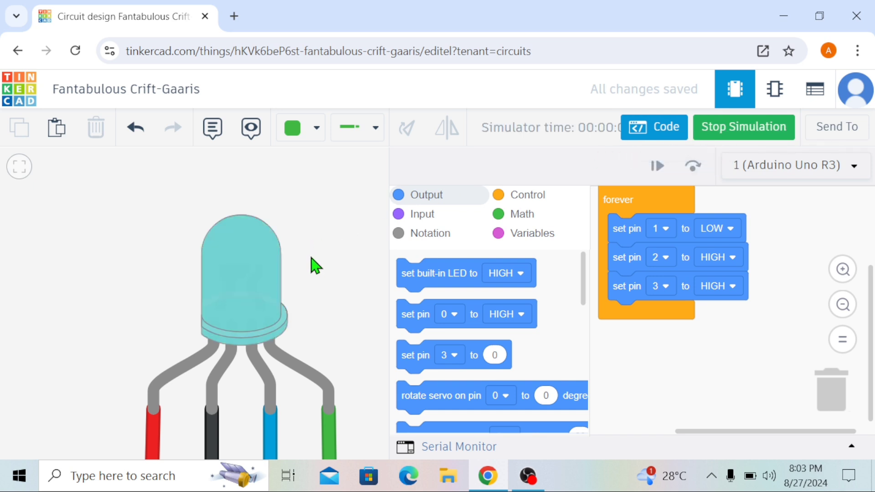
scroll(342, 257, down, 5)
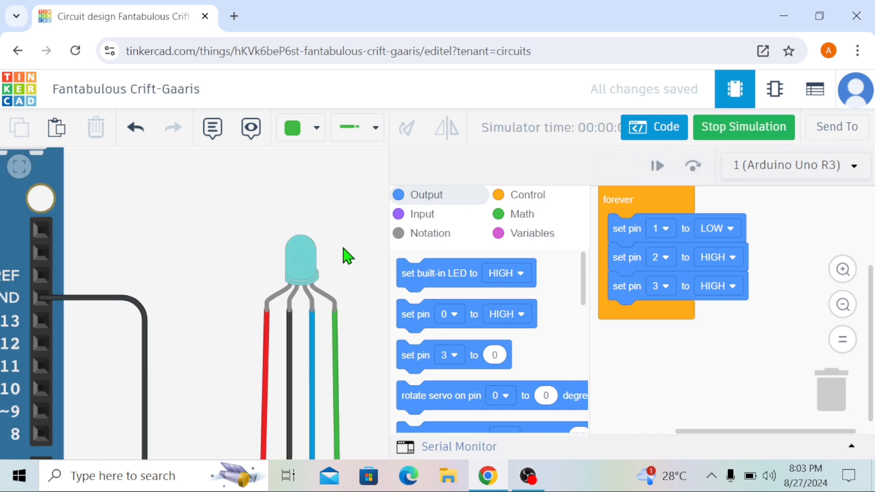
scroll(343, 256, down, 3)
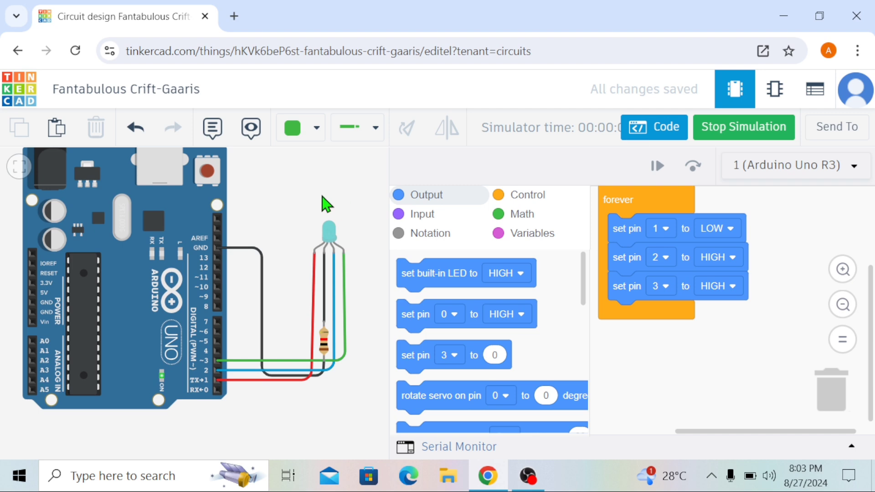
drag(325, 204, 318, 231)
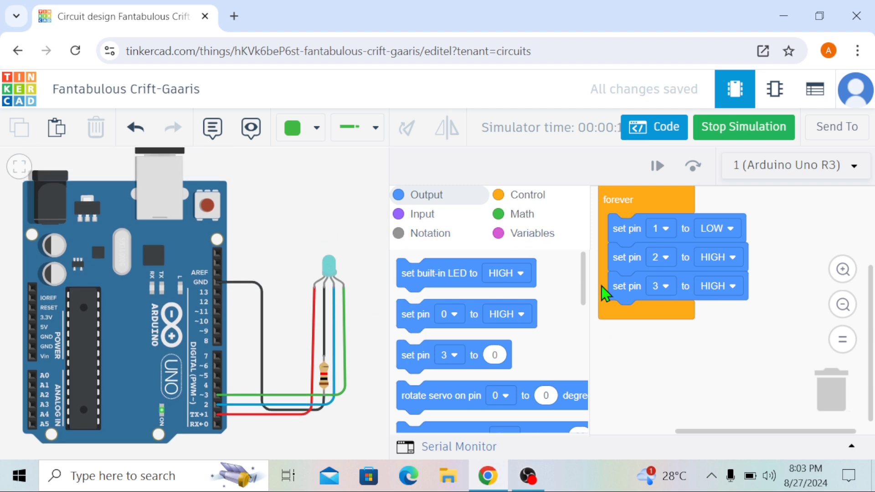
click(719, 132)
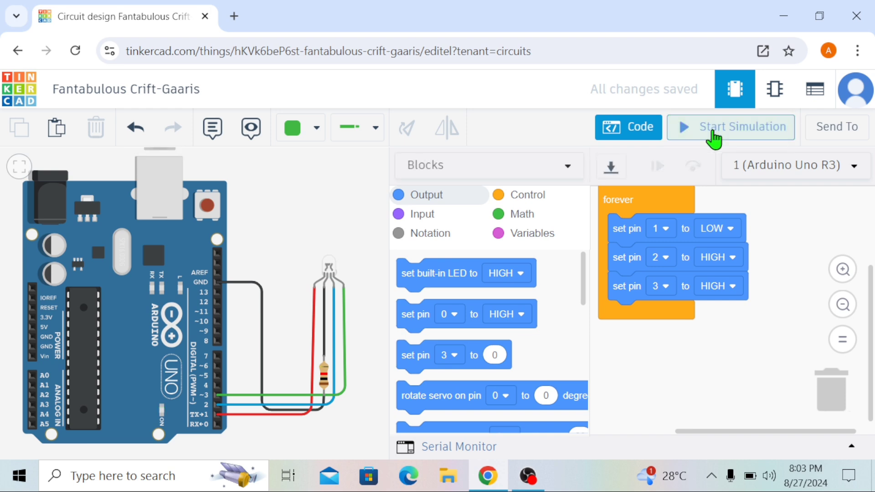
Set pin 1 to HIGH and pins 2 and 3 to LOW, and test the color in a short simulation.
click(714, 232)
click(690, 265)
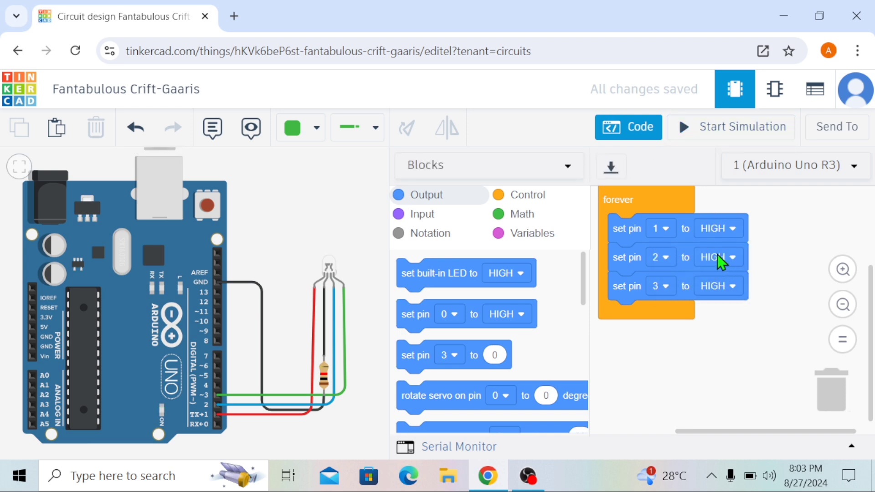
click(707, 266)
click(702, 316)
click(718, 287)
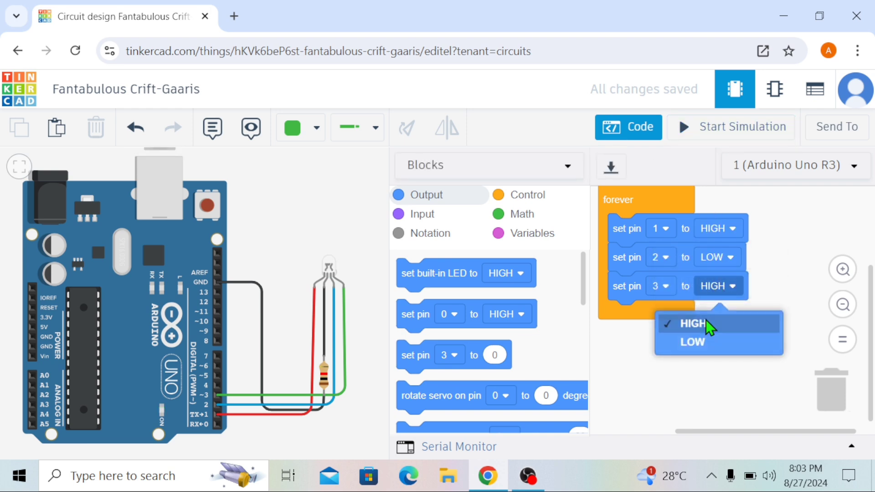
click(705, 339)
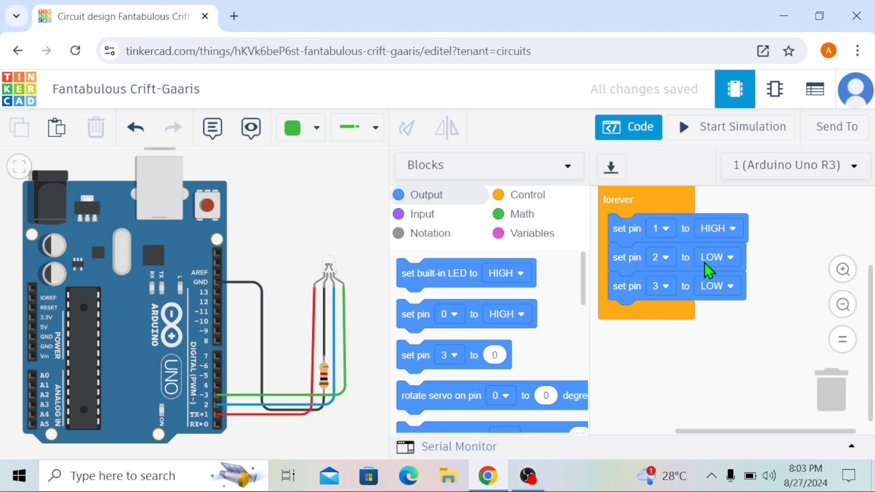
click(725, 133)
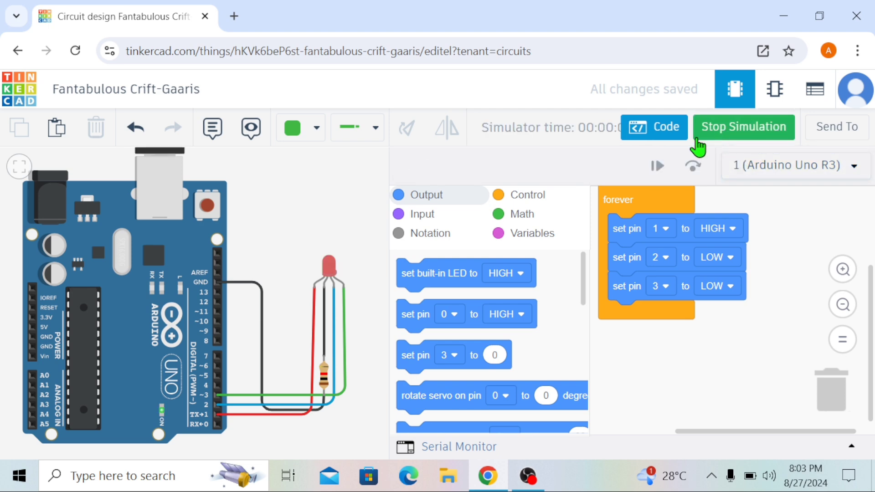
click(724, 143)
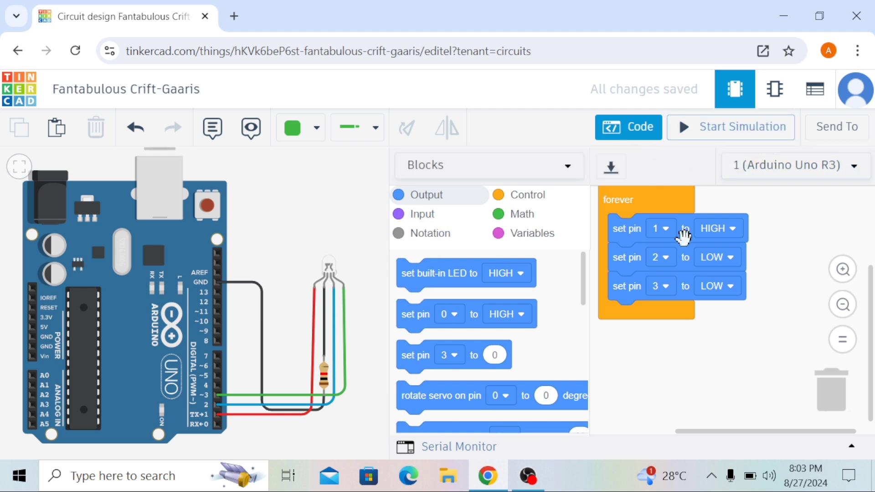
Add a wait 1 secs block below the pin 3 block in the forever loop, keeping seconds as its unit.
click(509, 197)
scroll(403, 404, down, 3)
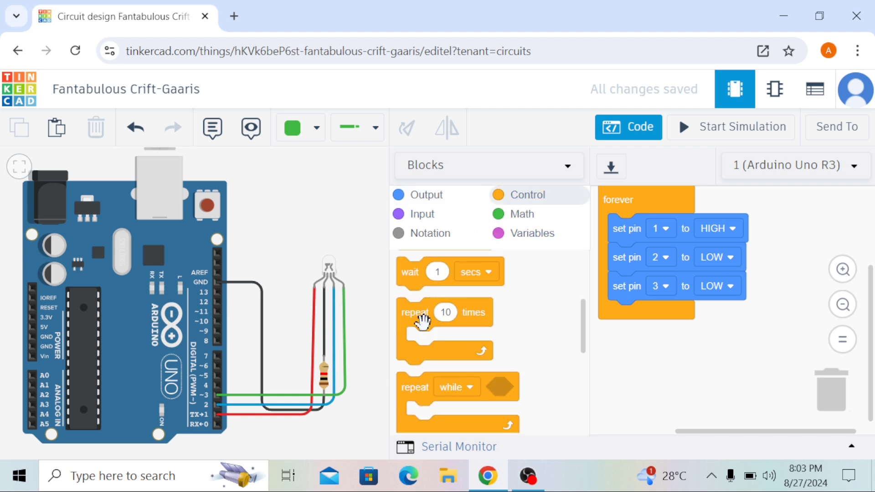
drag(409, 277, 622, 318)
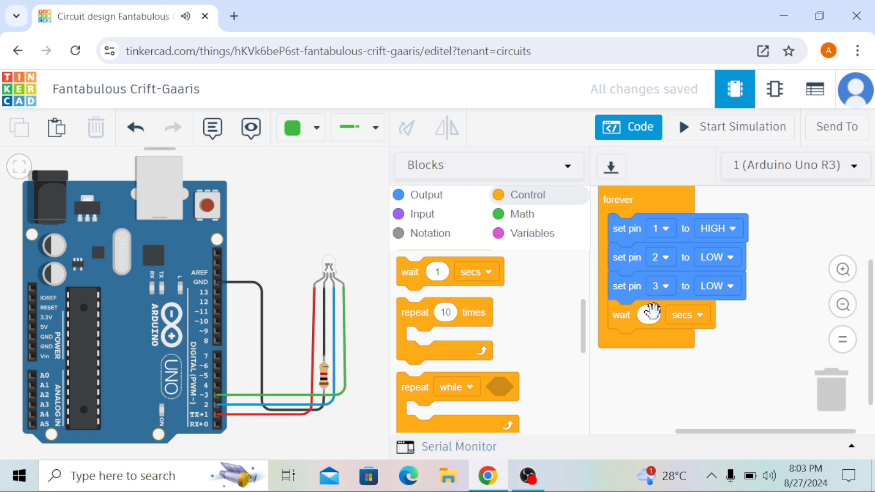
click(674, 319)
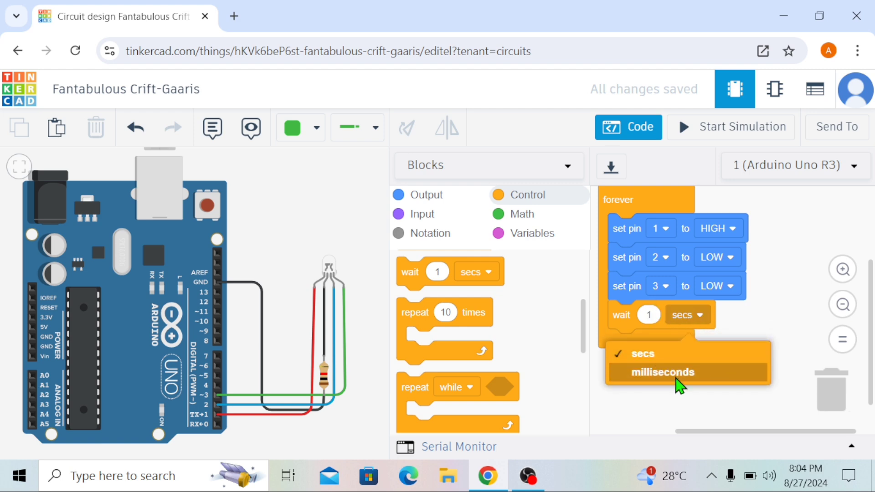
click(671, 405)
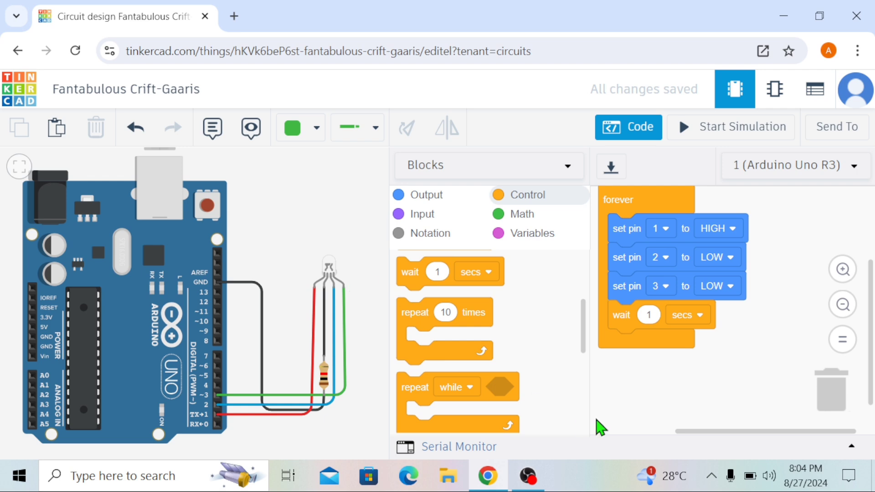
Duplicate the three set pin blocks with their wait block and attach the copy below the first group in the forever loop.
click(845, 311)
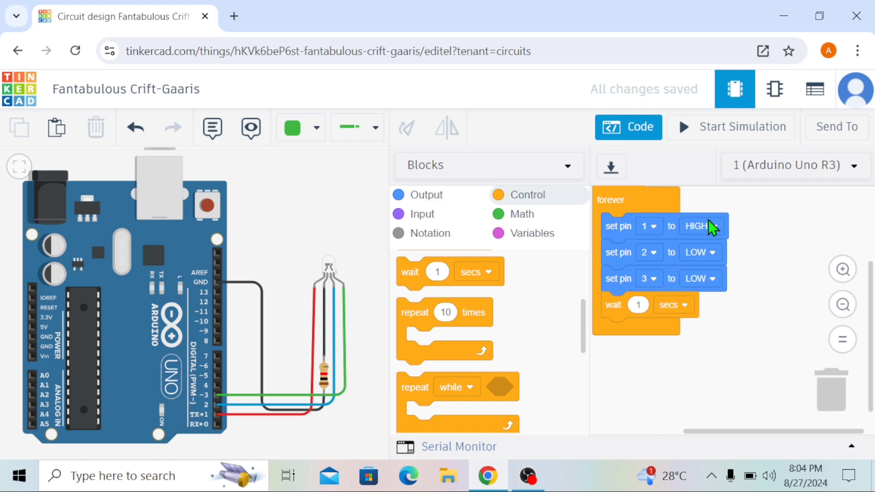
right_click(666, 233)
click(679, 245)
drag(682, 245, 602, 325)
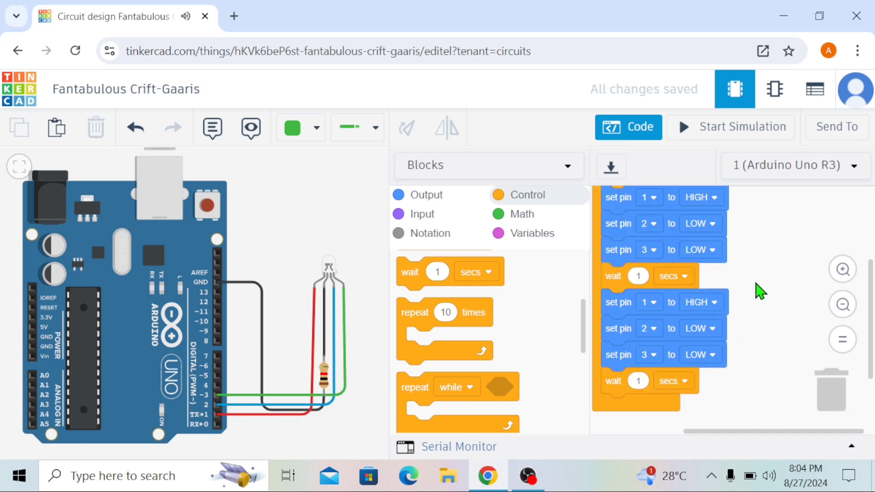
Set pin 1 to LOW and pin 2 to HIGH in the second group of blocks, and start the simulation.
click(705, 303)
click(695, 357)
click(697, 329)
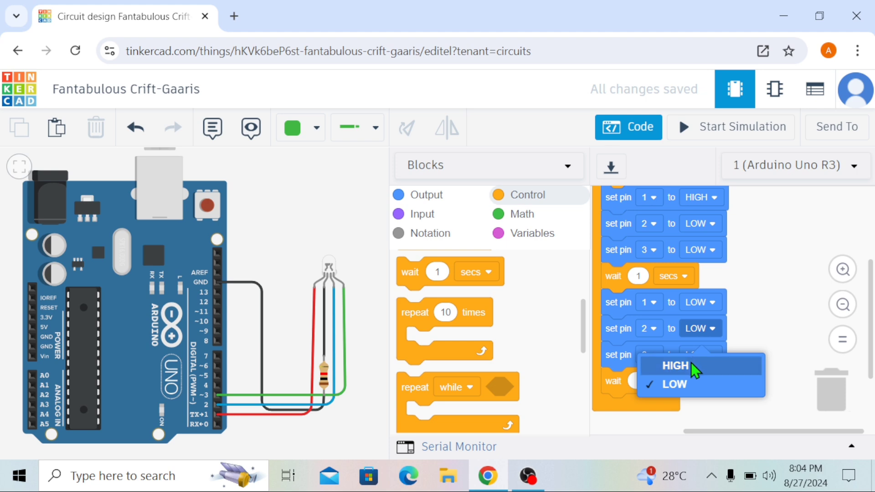
click(692, 363)
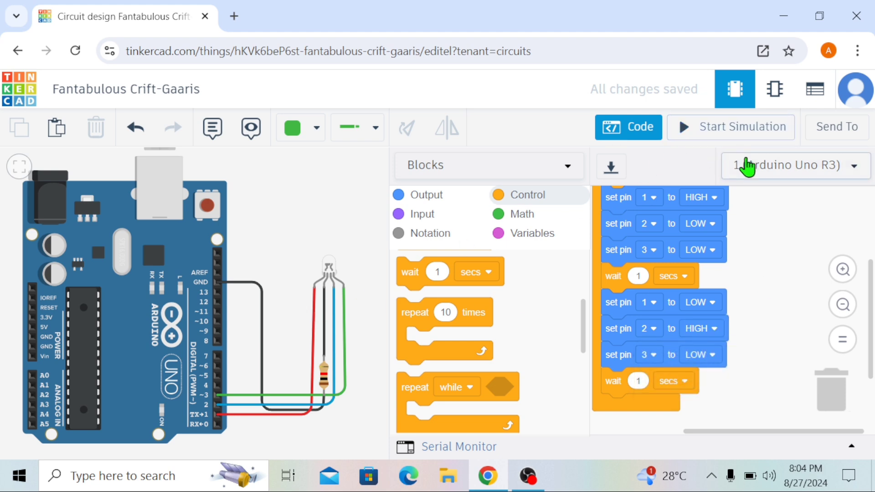
click(731, 132)
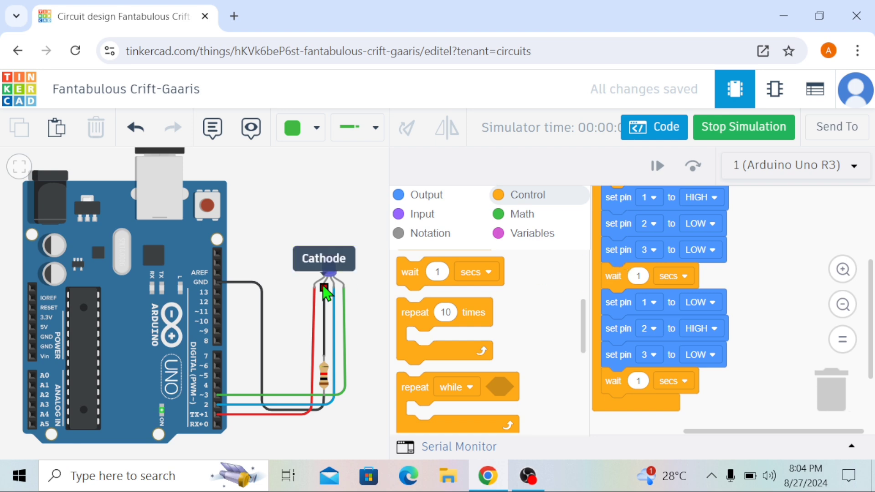
Duplicate the second group of set pin and wait blocks and attach it as a third group at the forever loop's end.
drag(737, 284, 714, 233)
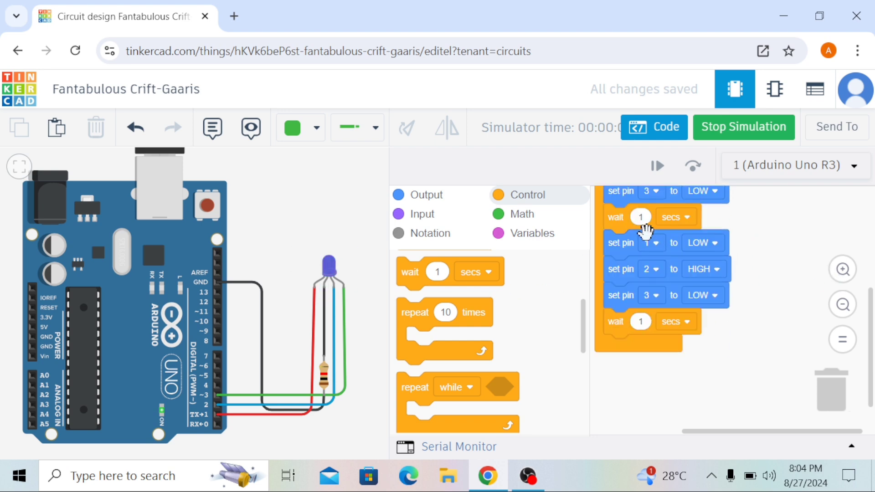
right_click(649, 244)
click(671, 253)
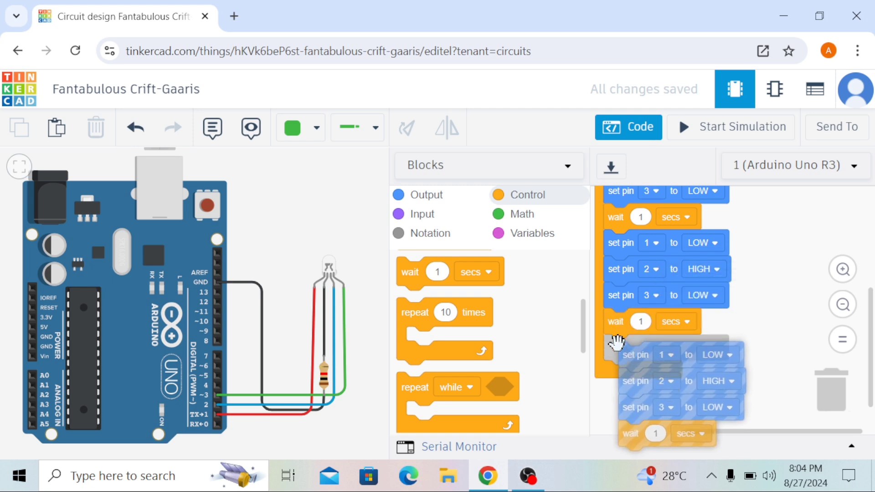
click(602, 338)
drag(772, 293, 769, 274)
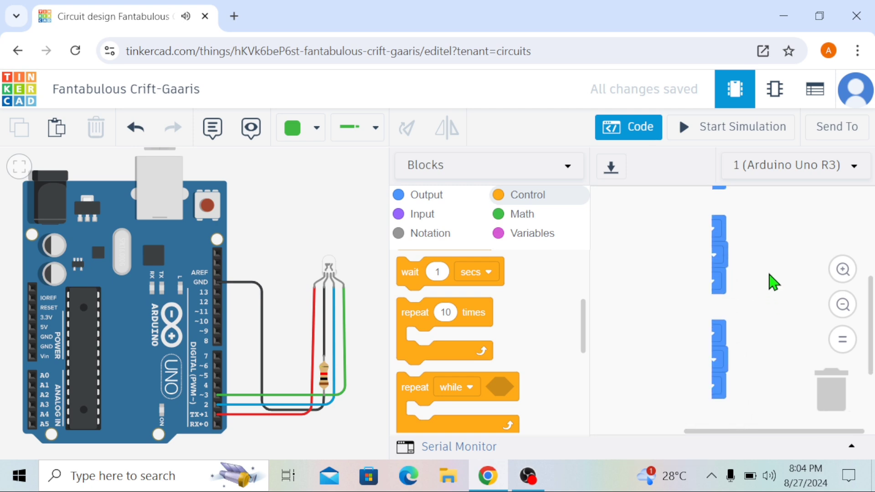
Set pin 2 to LOW and pin 3 to HIGH in the third group of blocks in the forever loop.
click(440, 196)
scroll(729, 292, down, 2)
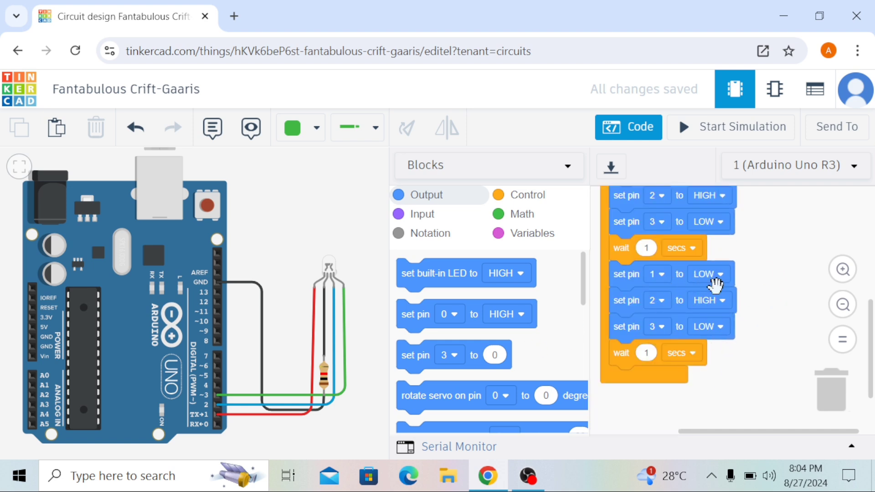
click(704, 301)
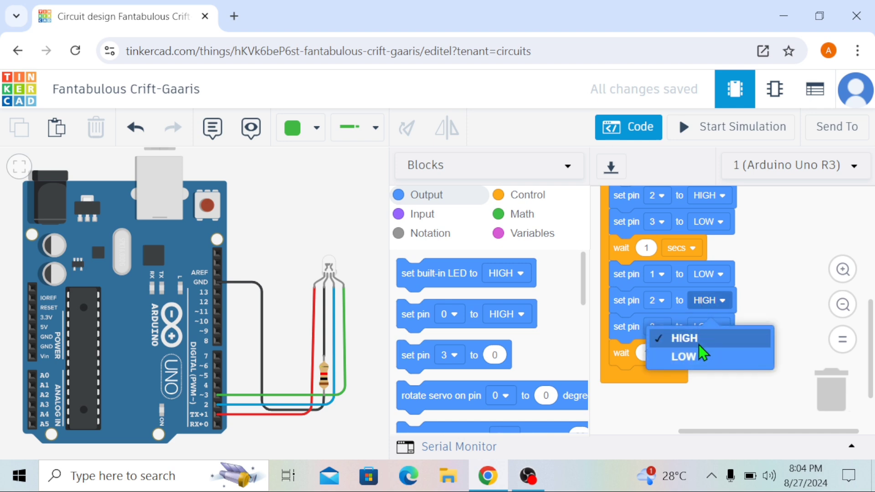
click(700, 353)
click(712, 330)
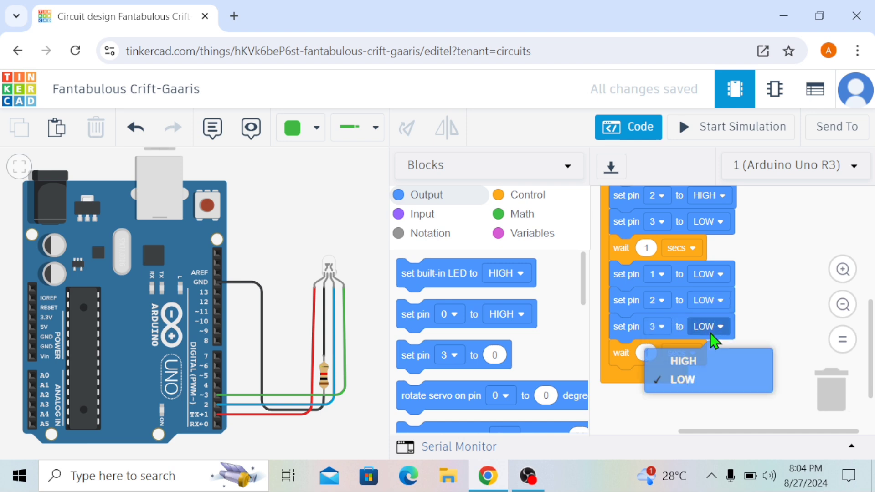
click(705, 359)
Run the simulation to check the RGB LED's color cycle with all three block groups in view.
click(843, 306)
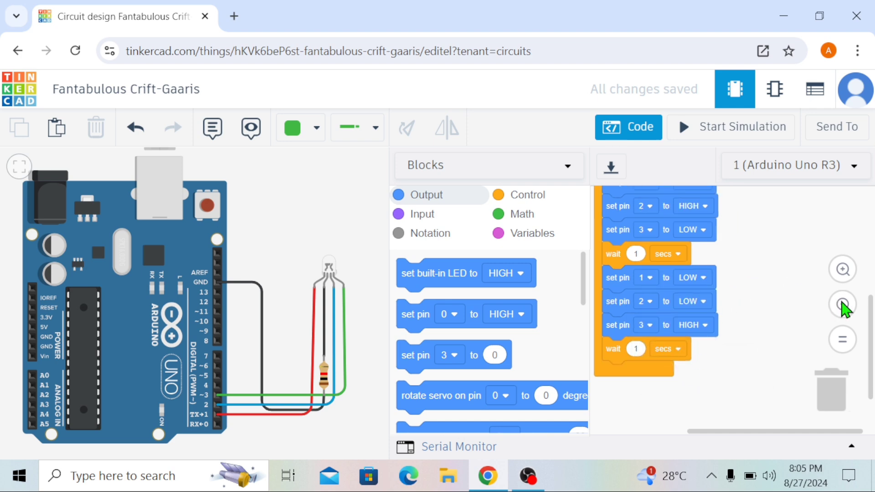
click(843, 306)
click(843, 306)
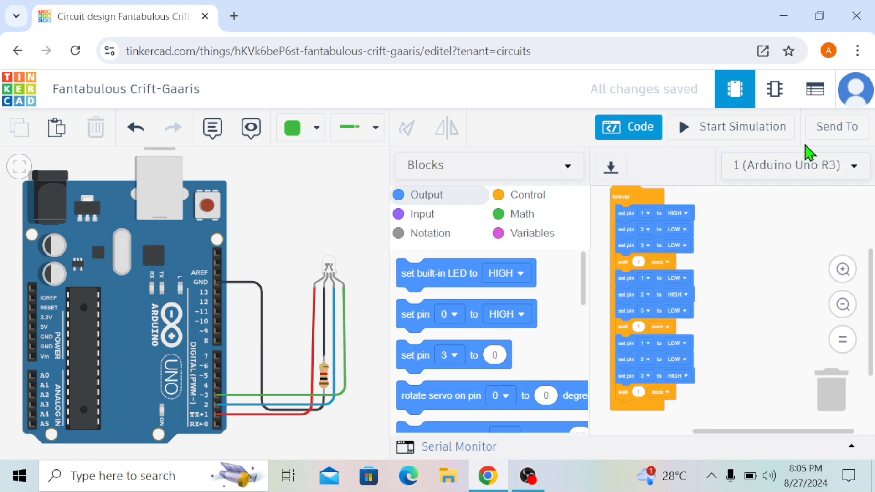
click(760, 134)
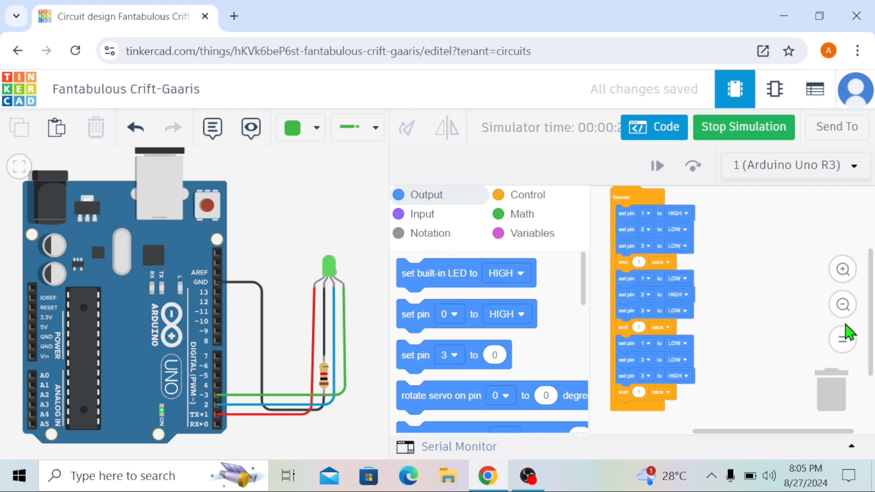
Examine the set pin and wait groups throughout the forever loop and stop the simulation.
click(843, 272)
drag(747, 302, 741, 249)
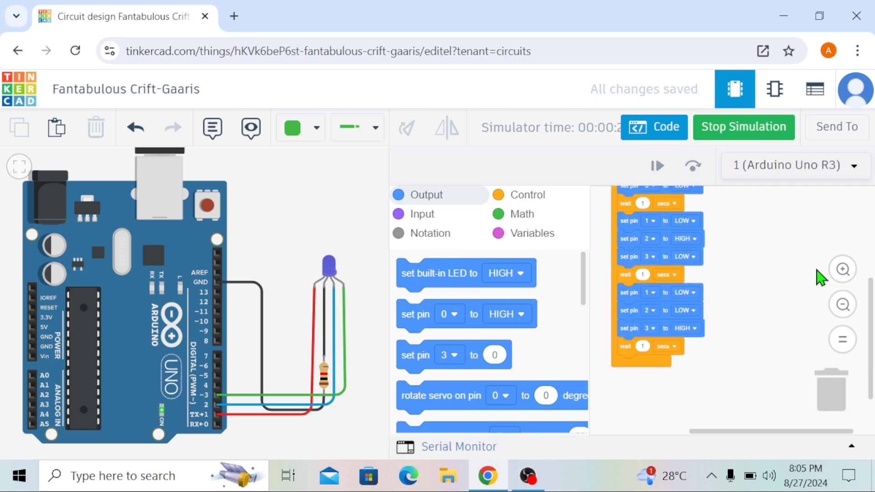
click(846, 269)
click(843, 270)
mouse_move(762, 302)
mouse_down()
mouse_move(761, 273)
mouse_move(732, 268)
mouse_move(754, 288)
mouse_up()
click(839, 268)
drag(789, 292, 775, 282)
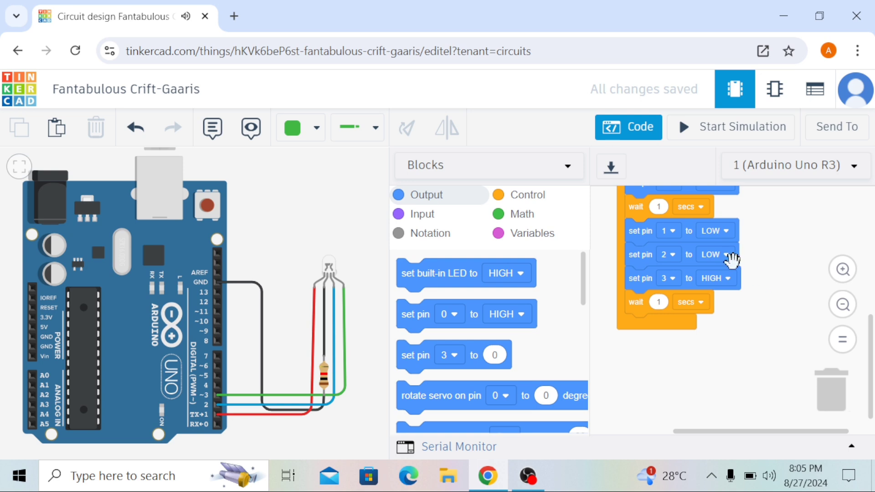
scroll(752, 283, up, 6)
click(844, 312)
click(844, 305)
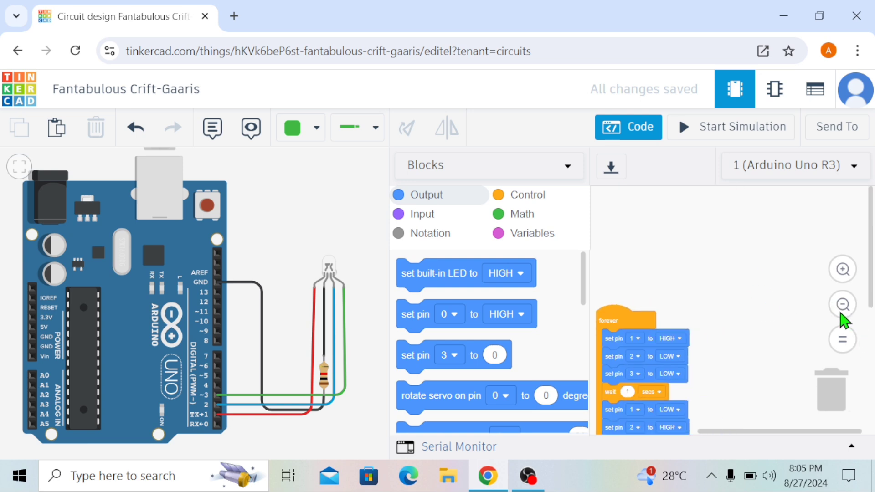
scroll(736, 297, down, 3)
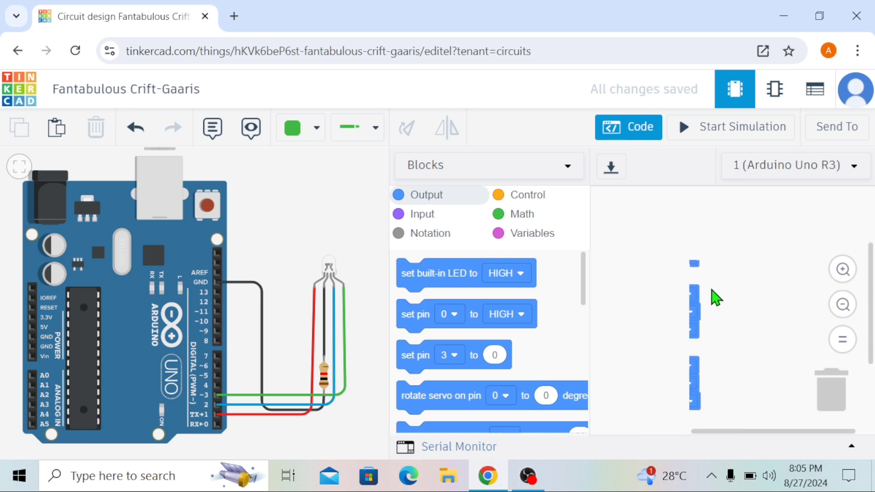
Set the wait blocks of the first and second groups to 50 milliseconds.
click(664, 263)
click(636, 314)
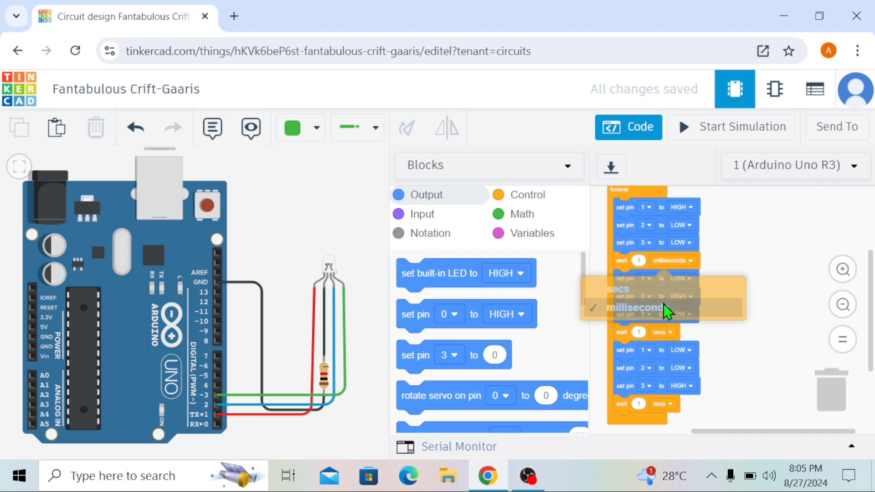
click(639, 260)
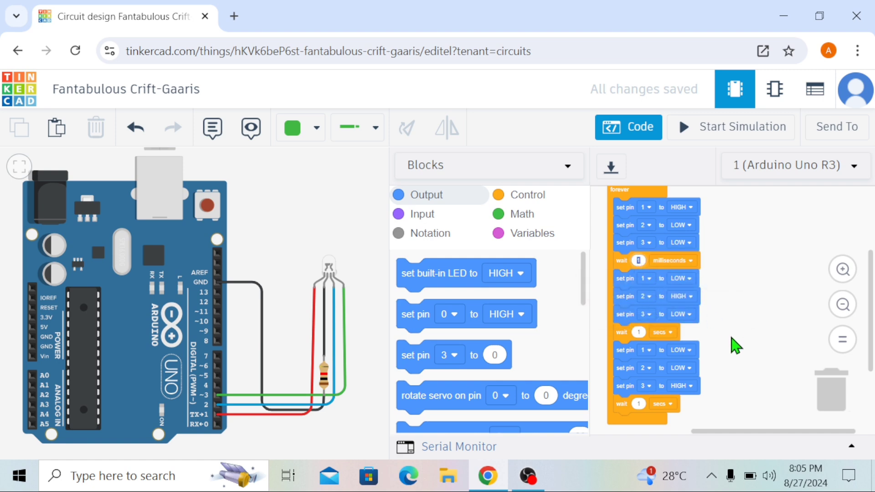
click(662, 333)
click(662, 383)
click(639, 332)
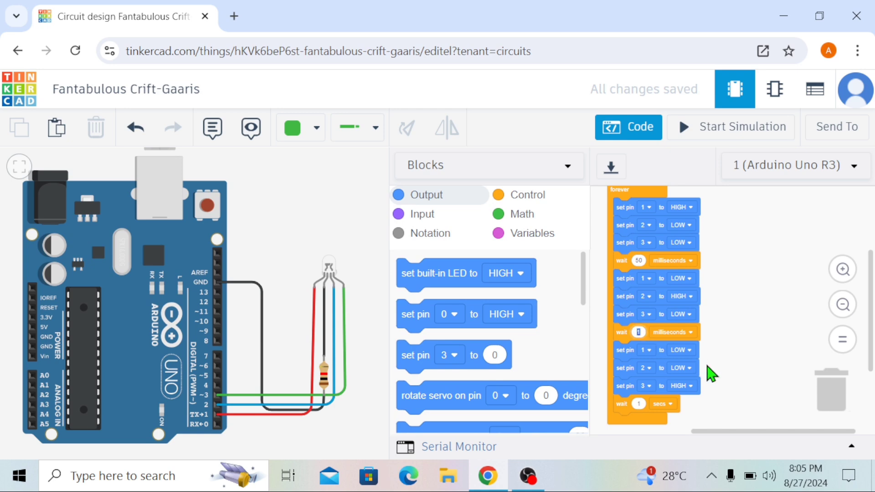
Try to reorder the set pin and wait blocks below the first 50 milliseconds wait, and start the simulation.
drag(730, 361, 747, 281)
click(843, 274)
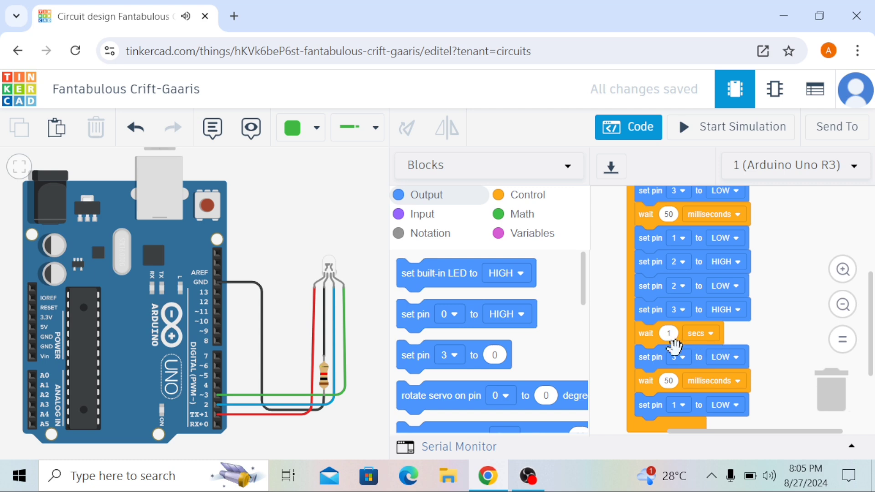
mouse_move(672, 359)
mouse_down()
mouse_move(704, 363)
mouse_move(664, 348)
mouse_up()
drag(652, 287, 649, 263)
click(731, 128)
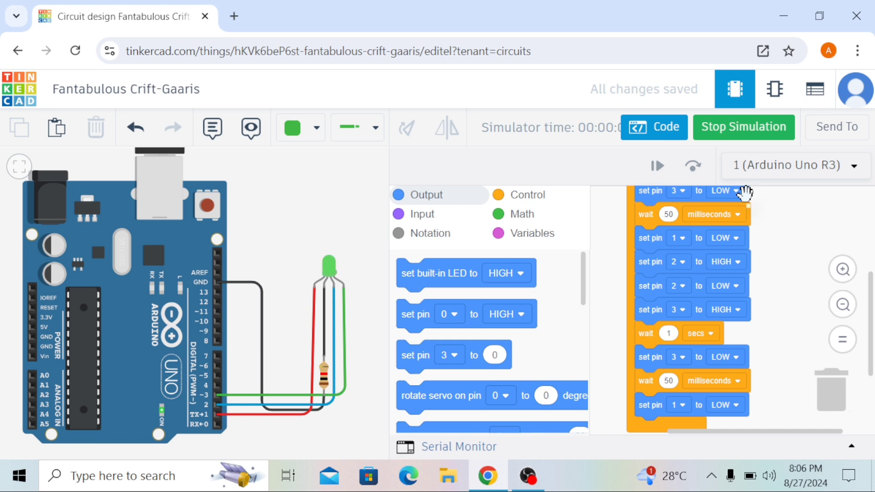
Remove the pin 3 HIGH and wait 1 secs blocks with those below, and append a duplicate of the 50 milliseconds wait block and its following blocks.
drag(646, 335, 474, 363)
drag(653, 313, 570, 360)
right_click(668, 219)
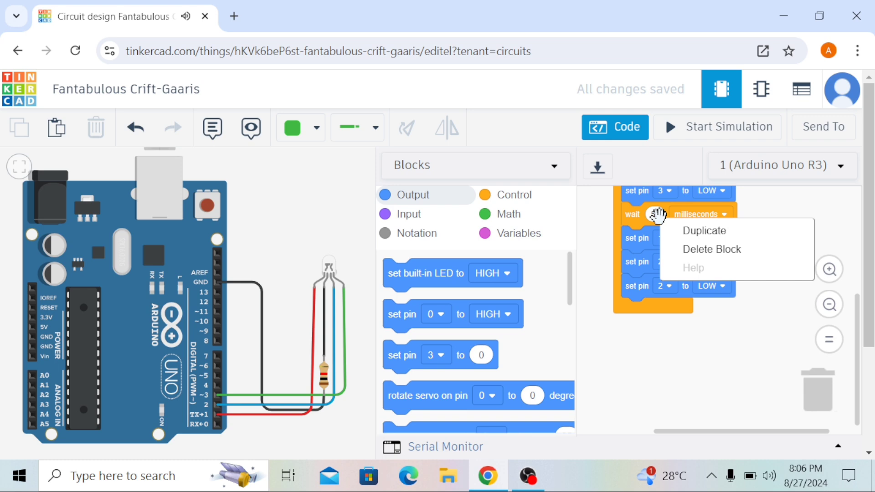
click(682, 232)
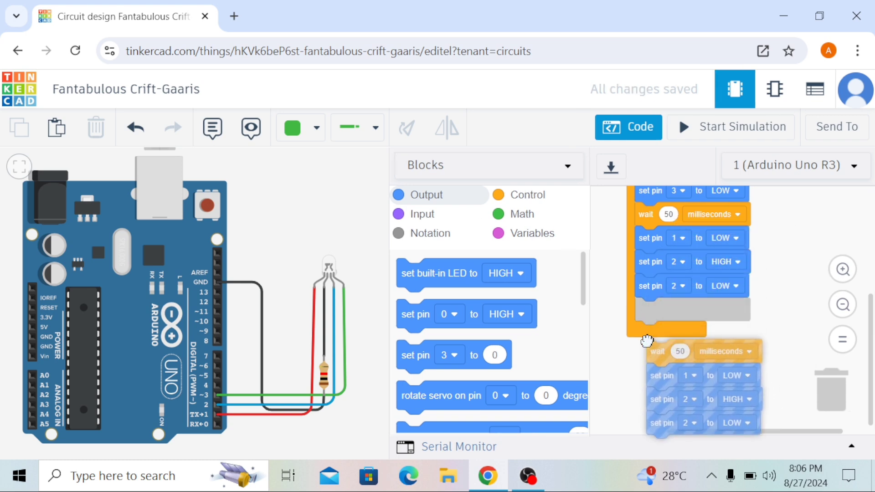
click(639, 211)
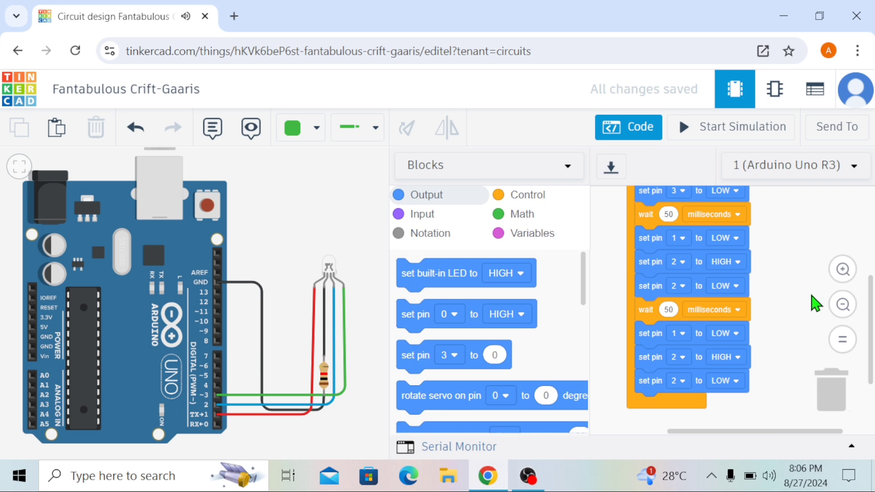
Run the simulation again and check the RGB LED against the blocks from the start of the forever loop.
click(744, 132)
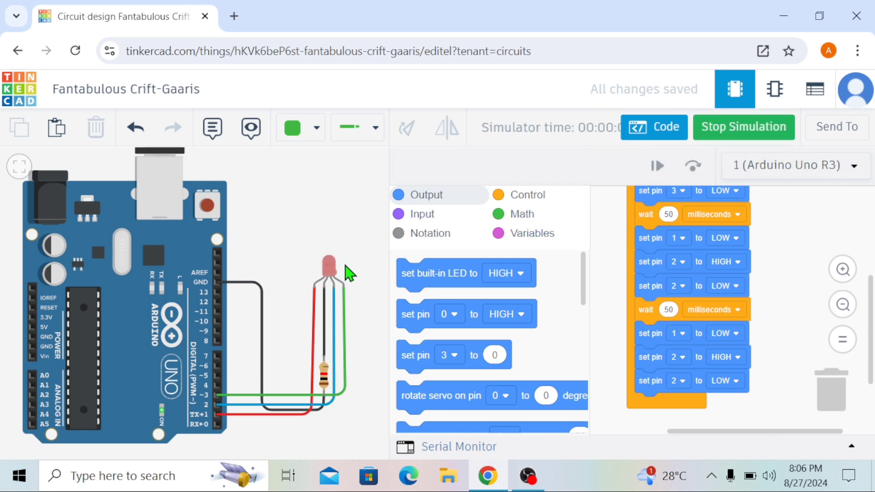
scroll(800, 298, up, 2)
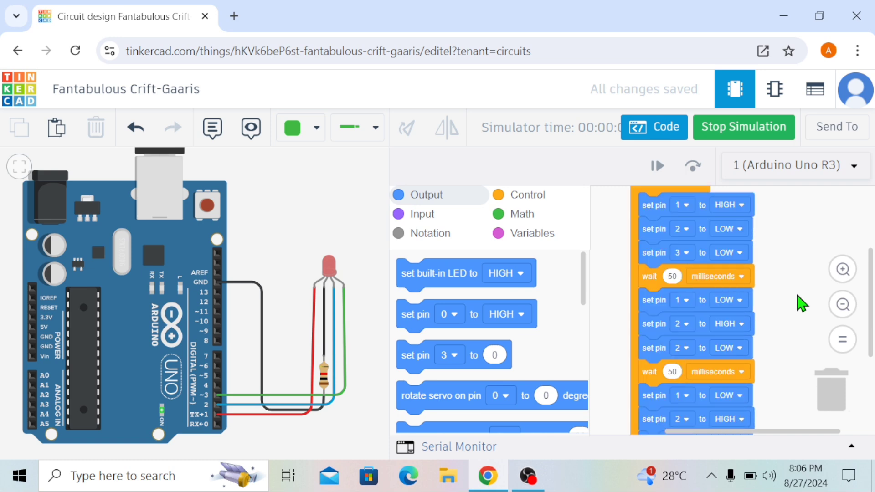
scroll(798, 273, up, 2)
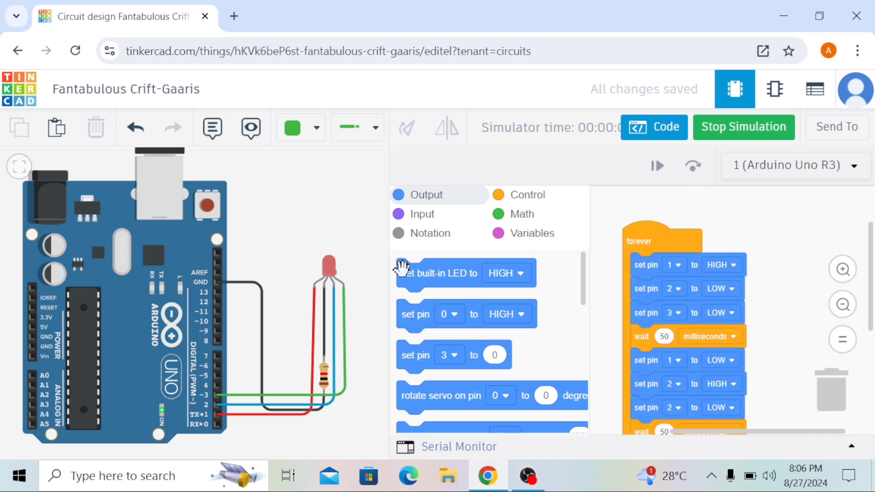